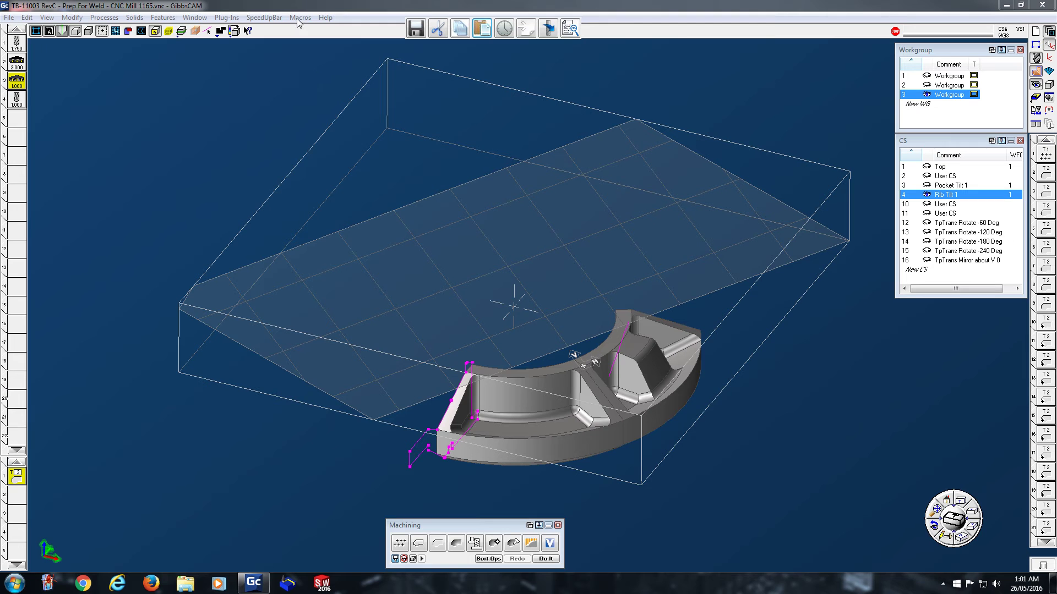
Step: Examine the macro configuration list, its empty entry 17 and the Proof Reader entry's name and file path
click(299, 18)
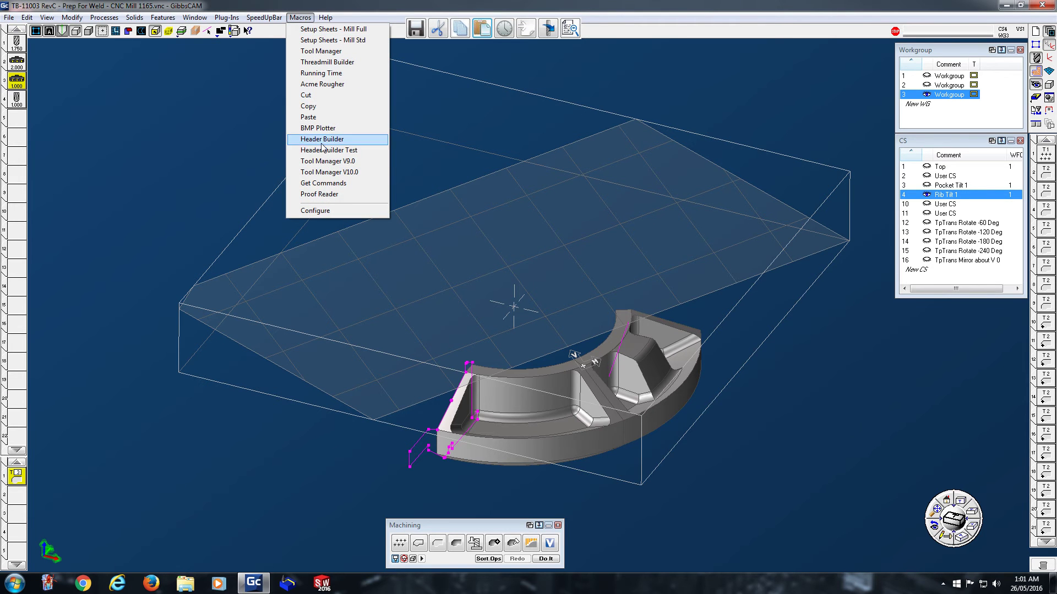
click(324, 213)
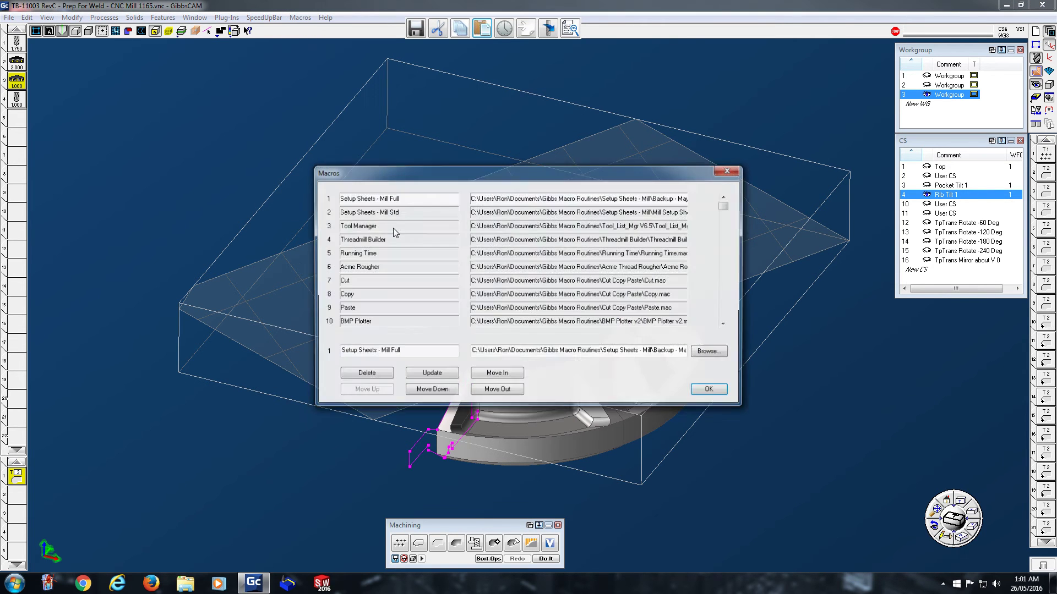
scroll(725, 314, down, 5)
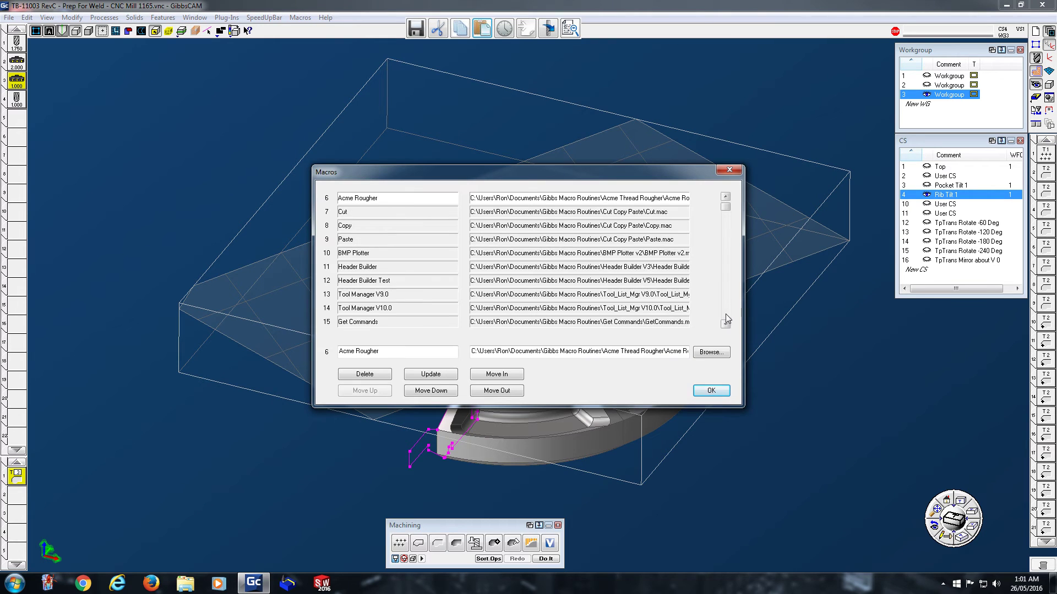
click(725, 324)
click(726, 324)
click(725, 324)
click(726, 324)
click(726, 324)
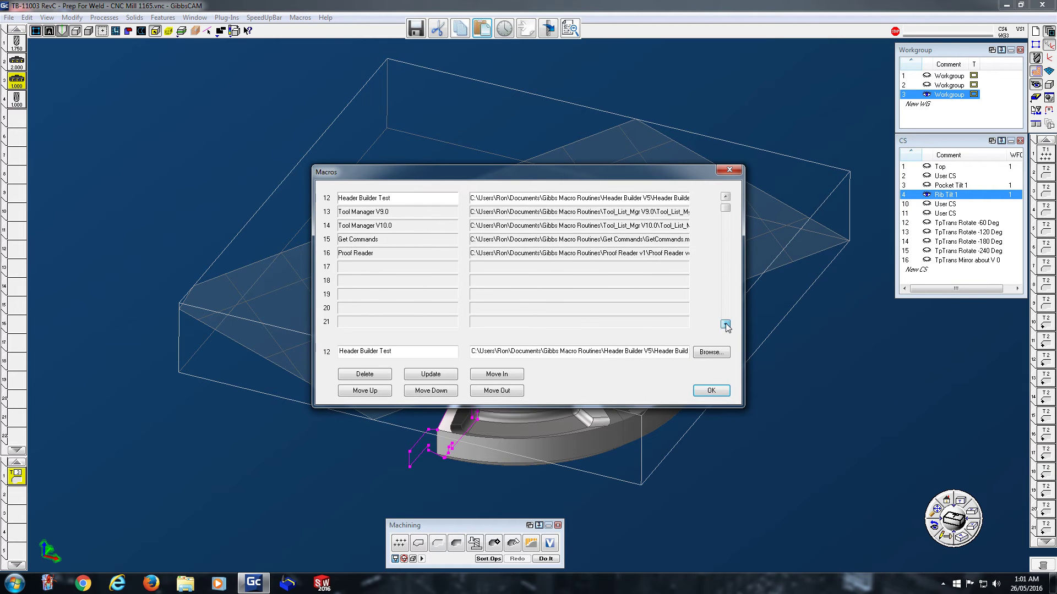
click(357, 268)
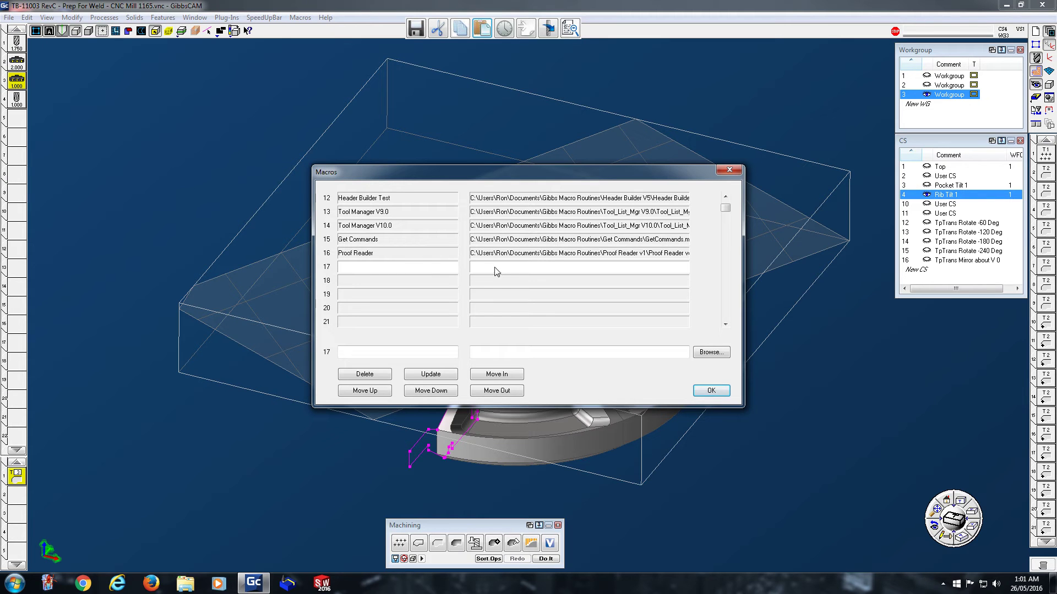
click(412, 351)
click(559, 353)
click(353, 255)
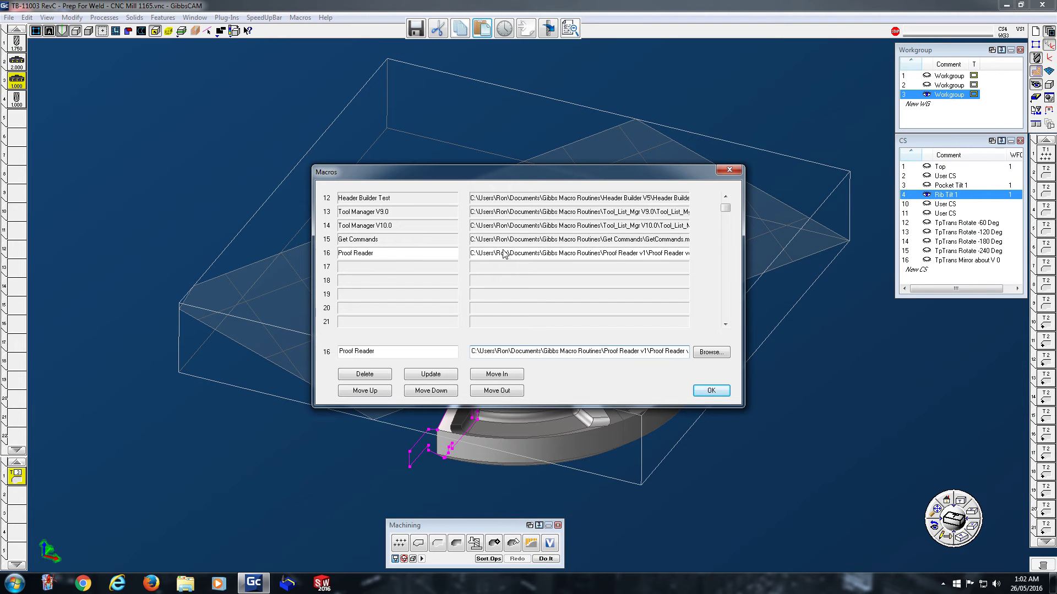
click(730, 170)
Step: Run the Proof Reader macro and create a new profile named Test for the current machine
click(300, 17)
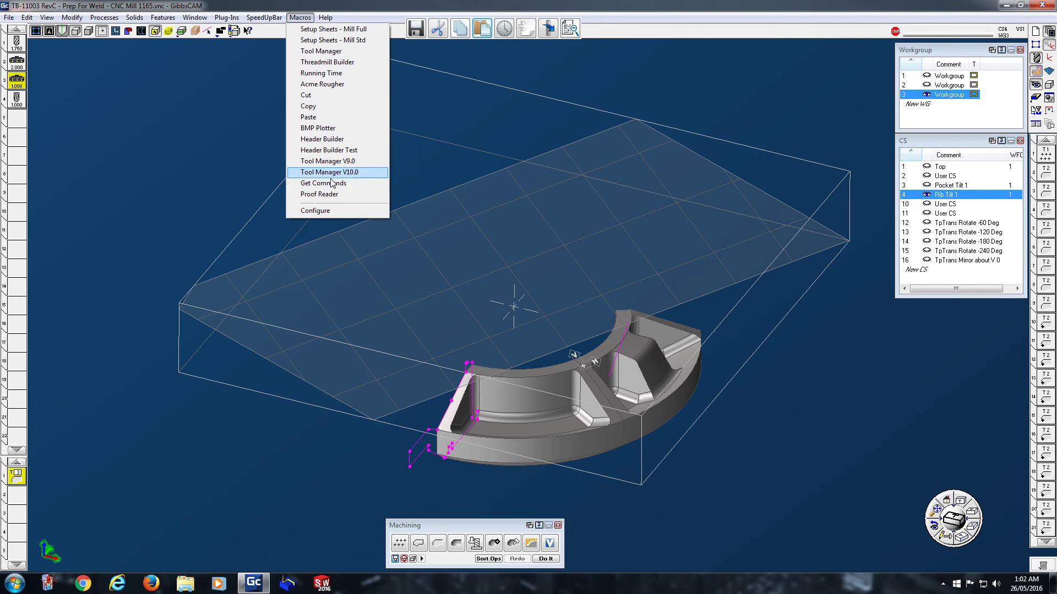
click(329, 196)
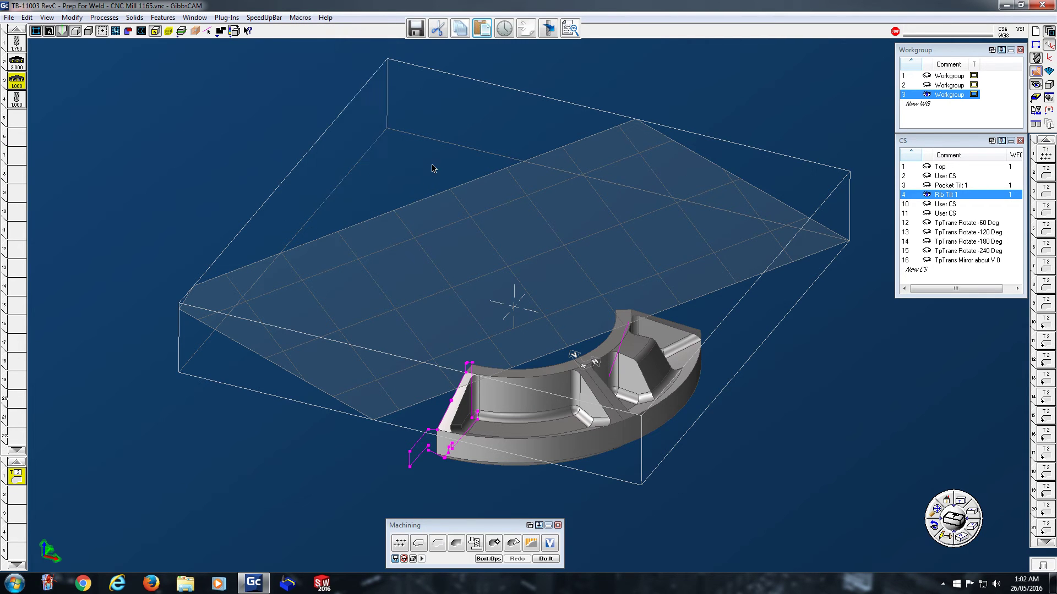
click(573, 31)
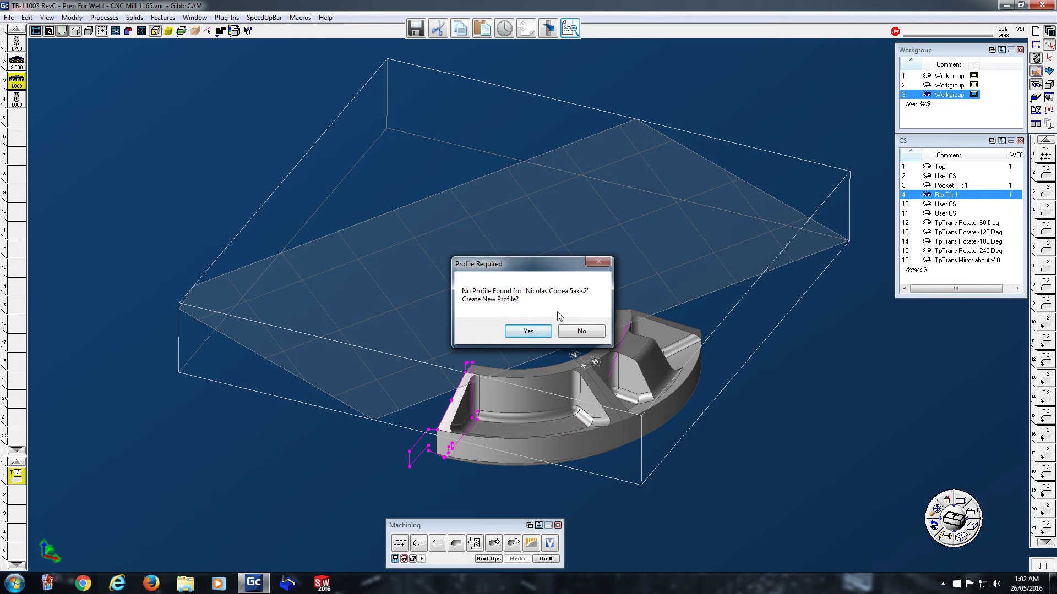
click(532, 332)
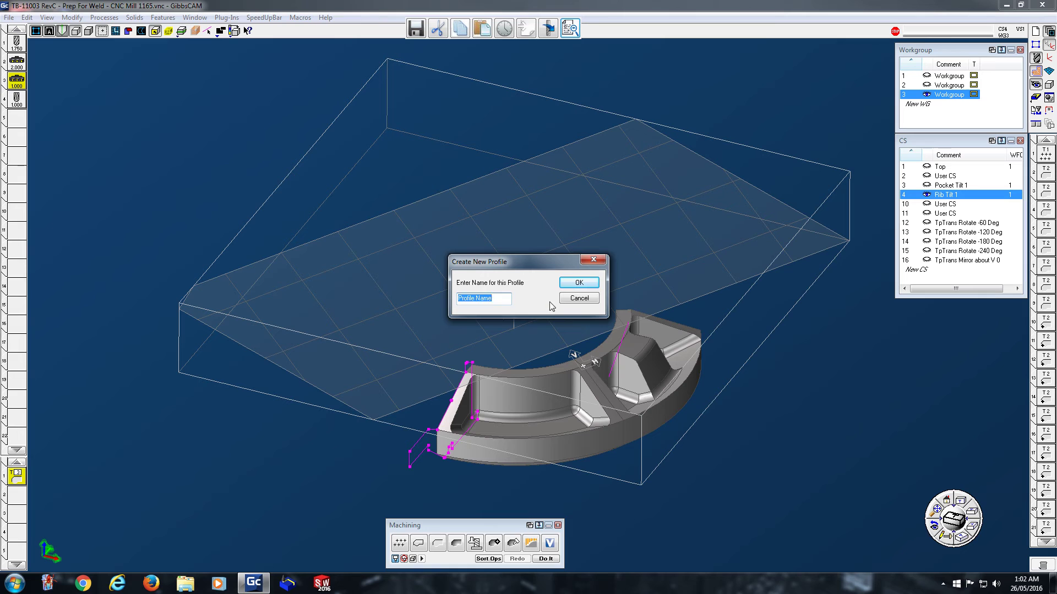
text(Test)
click(589, 285)
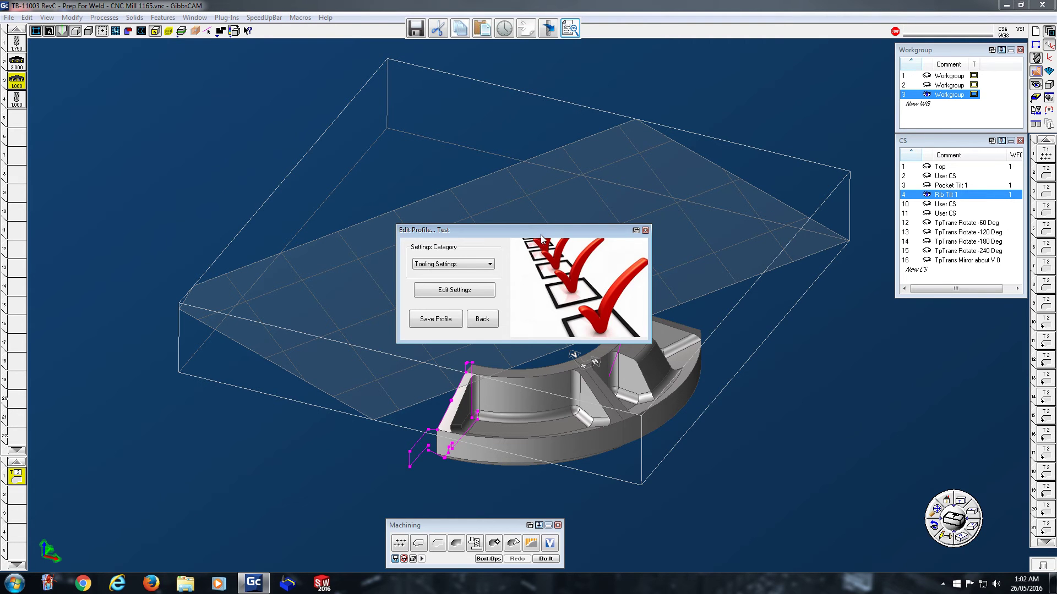
Step: In the Tooling Settings, enable warnings for CCW tools, mill CRC and length offsets differing from tool number, tool ID used and missing tool comments
drag(540, 234, 517, 217)
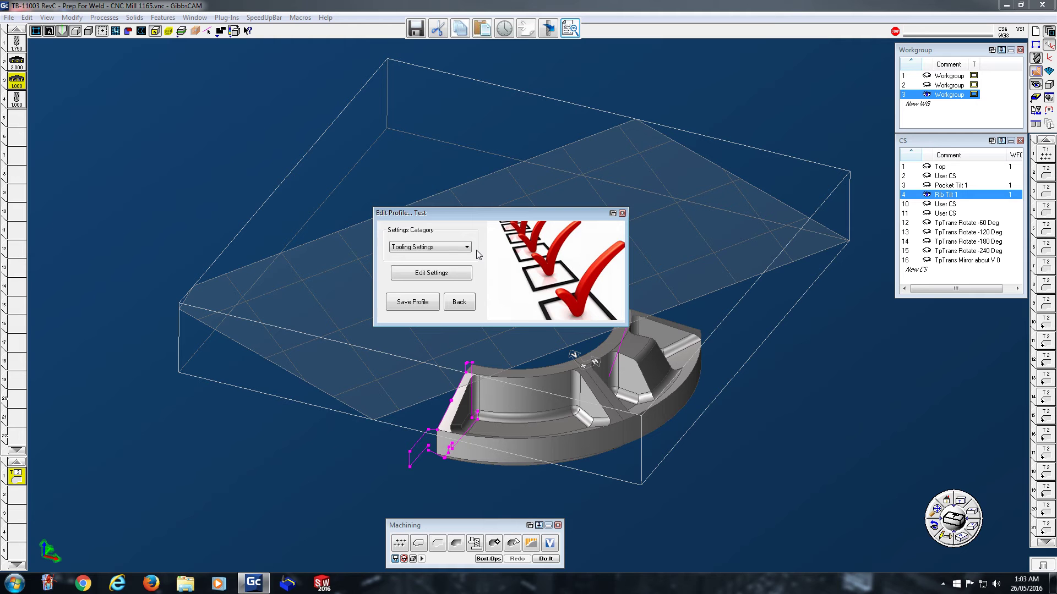
click(439, 249)
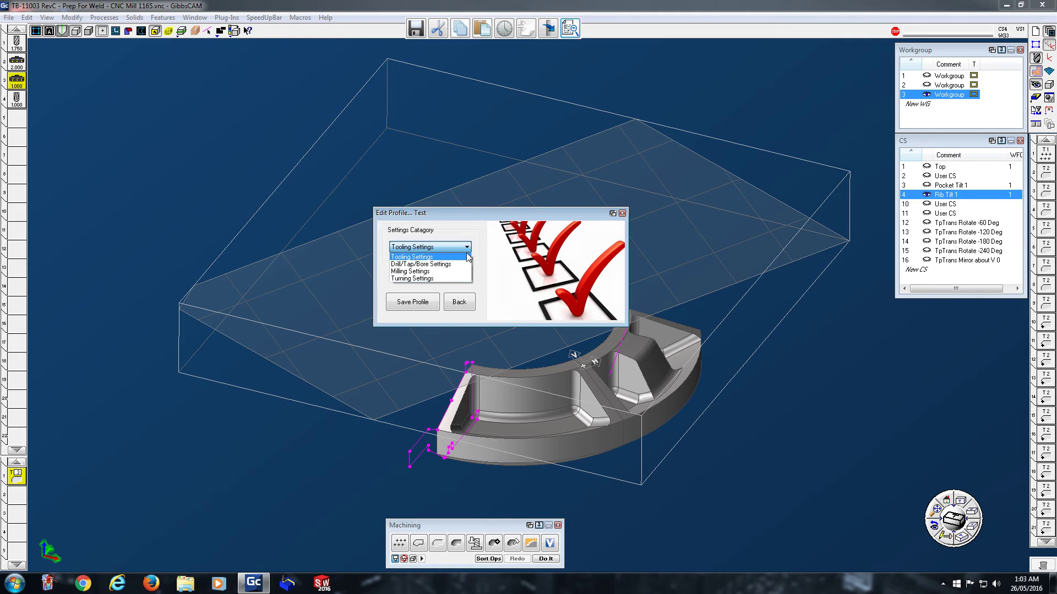
click(437, 258)
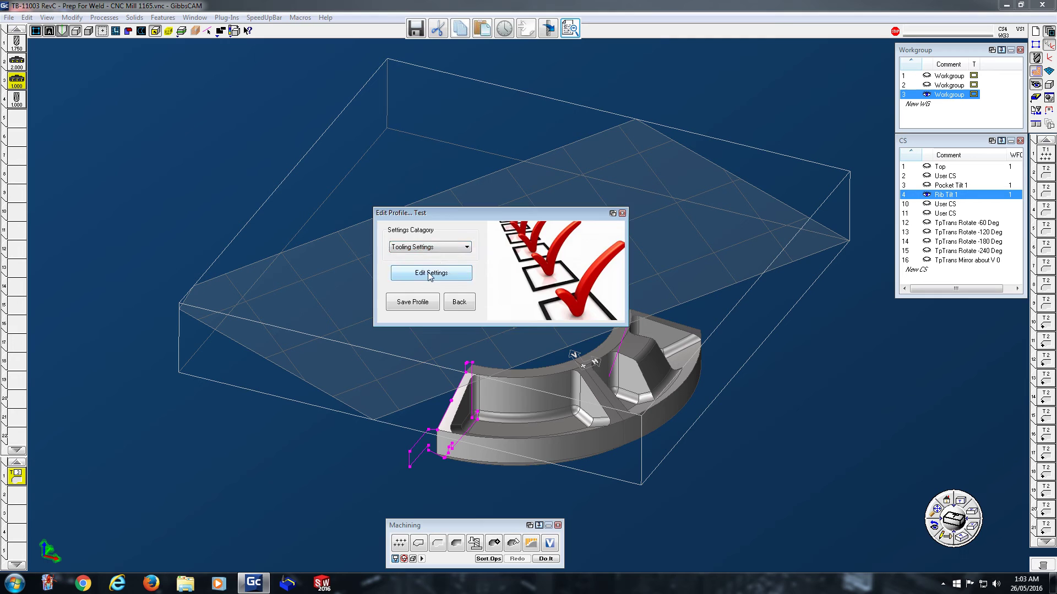
click(431, 274)
drag(497, 210, 511, 142)
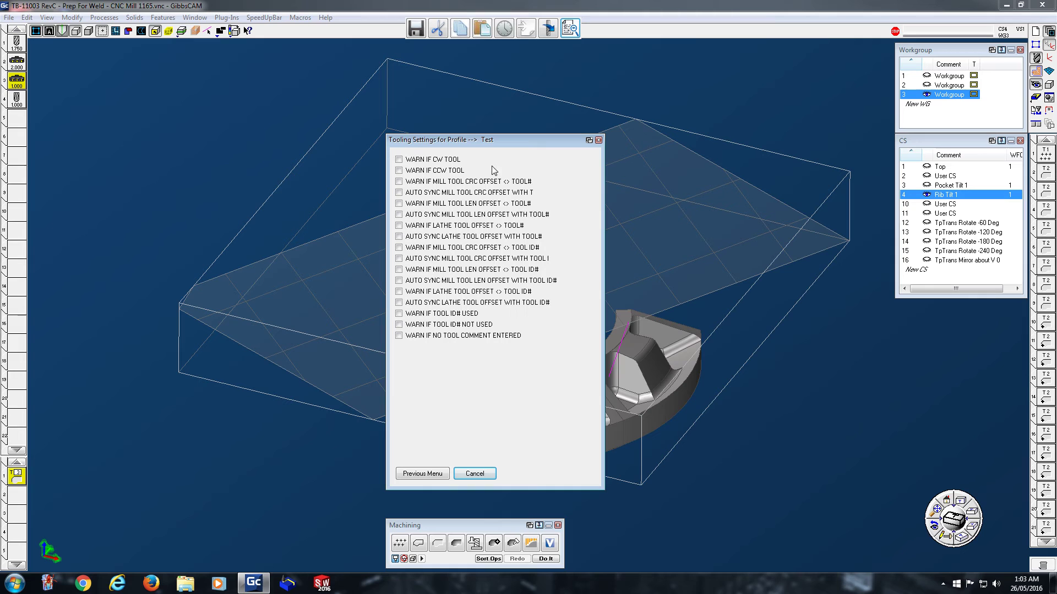
click(399, 170)
click(399, 182)
click(399, 336)
click(440, 475)
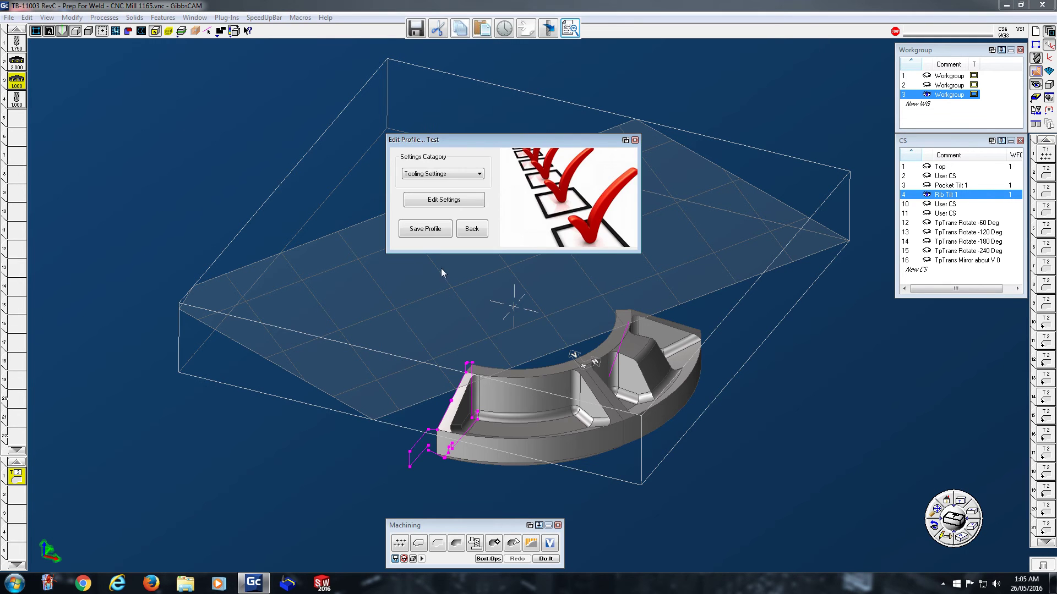
Step: In the Drill/Tap/Bore Settings, enable warnings for drilling with a tap, non-tapping tools, float tapping found, and both rigid/float tap mismatches
click(448, 175)
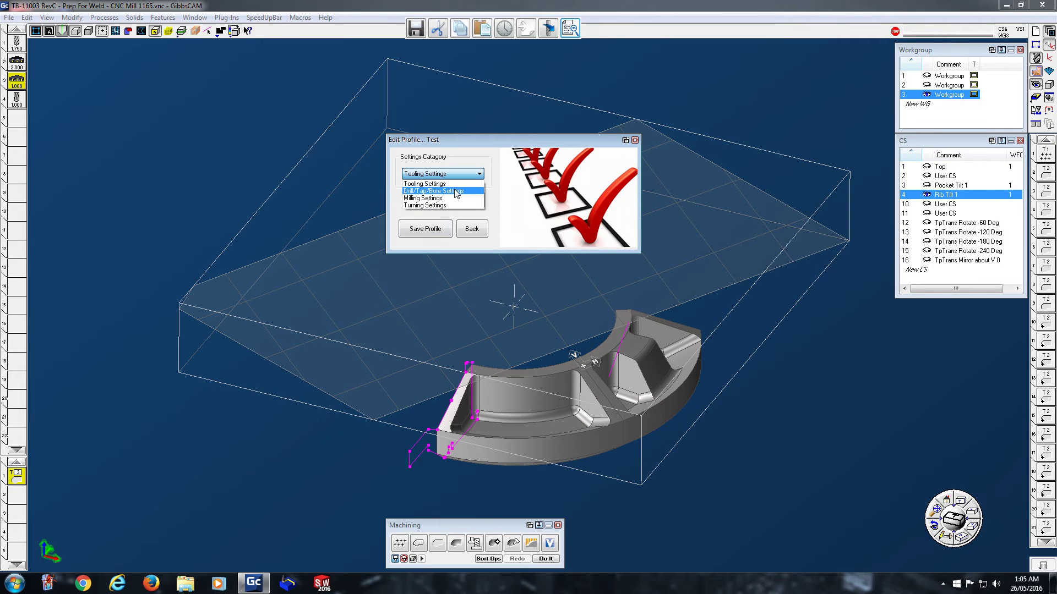
click(458, 192)
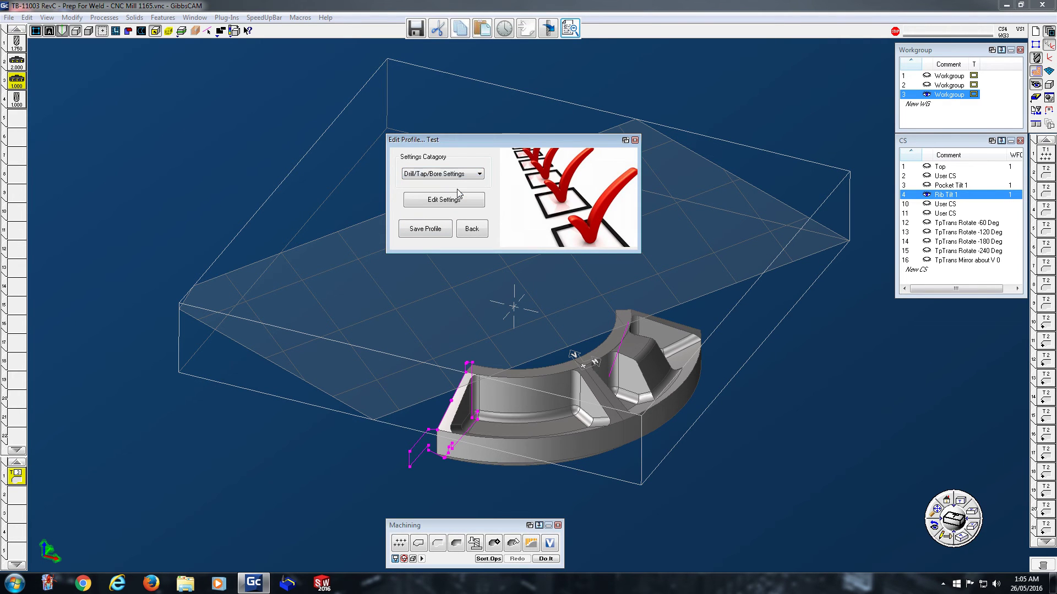
click(457, 201)
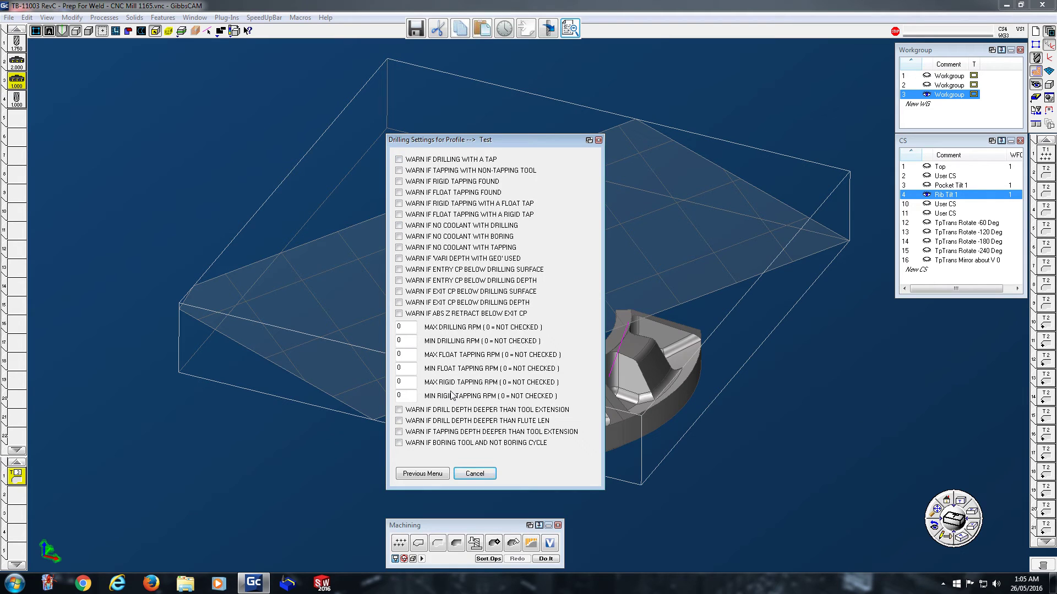
click(441, 163)
click(402, 171)
click(399, 193)
click(400, 204)
click(400, 214)
Step: Enable the drilling warnings for no coolant with drilling, boring and tapping, and for 'Vari Depth with Geo' used
click(401, 226)
click(405, 237)
click(405, 250)
click(400, 259)
Step: Enable warnings for entry and exit CP below drilling surface or depth and abs Z retract below exit CP, and return to the profile
click(414, 269)
click(415, 281)
click(417, 293)
click(417, 303)
click(421, 316)
click(421, 475)
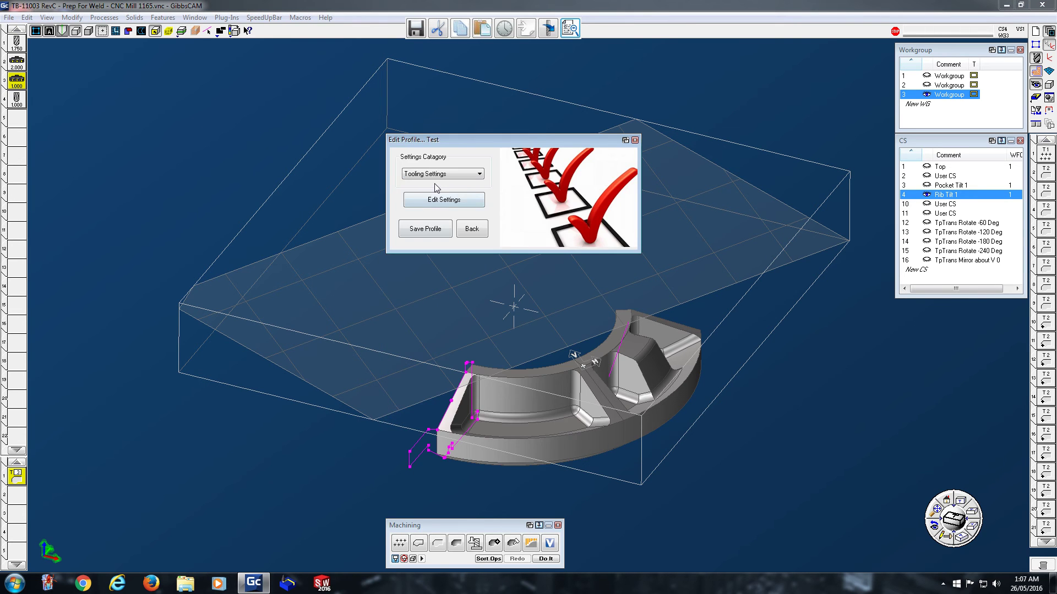
Step: In the Milling Settings, enable warnings for entry and exit CP below milling surface or depth, milling with no coolant, and 'Prefer Subs' used
click(443, 174)
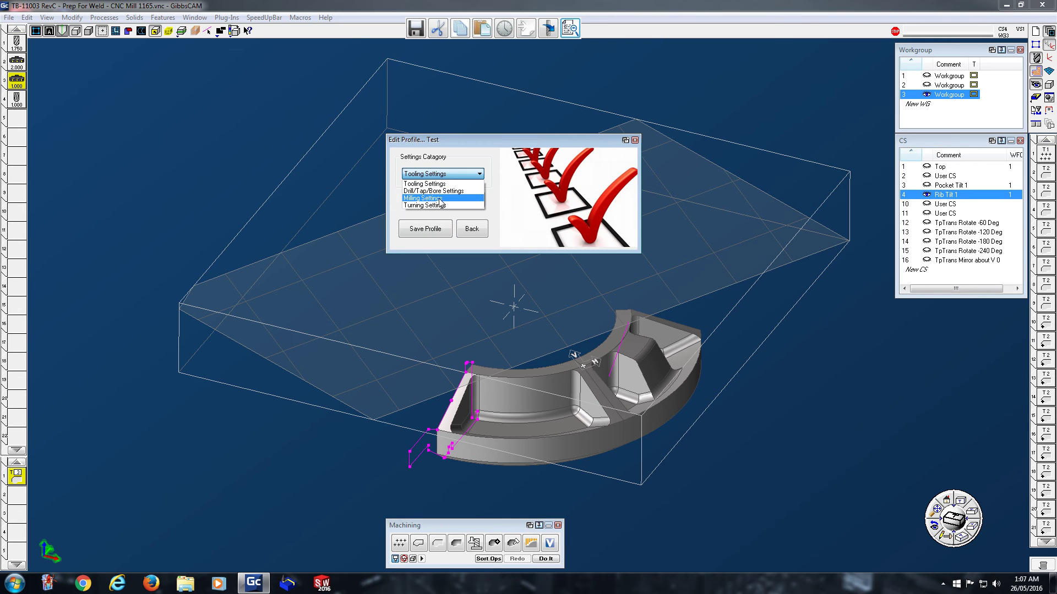
click(440, 199)
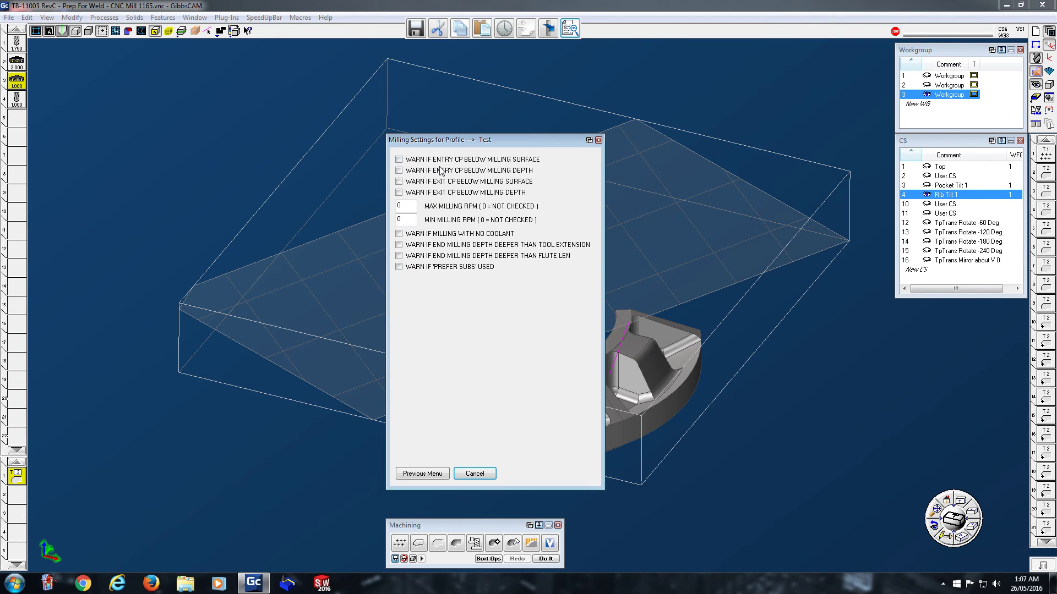
click(413, 159)
click(414, 172)
click(414, 182)
click(414, 192)
click(416, 235)
click(399, 267)
click(420, 473)
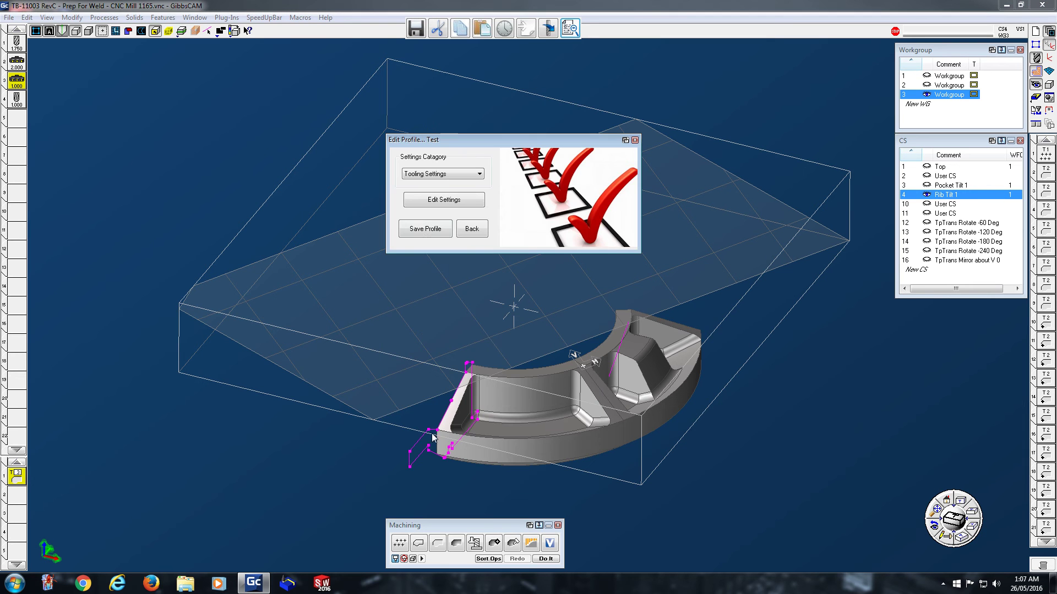
Step: Review the Turning Settings of the Test profile and save the profile
click(459, 175)
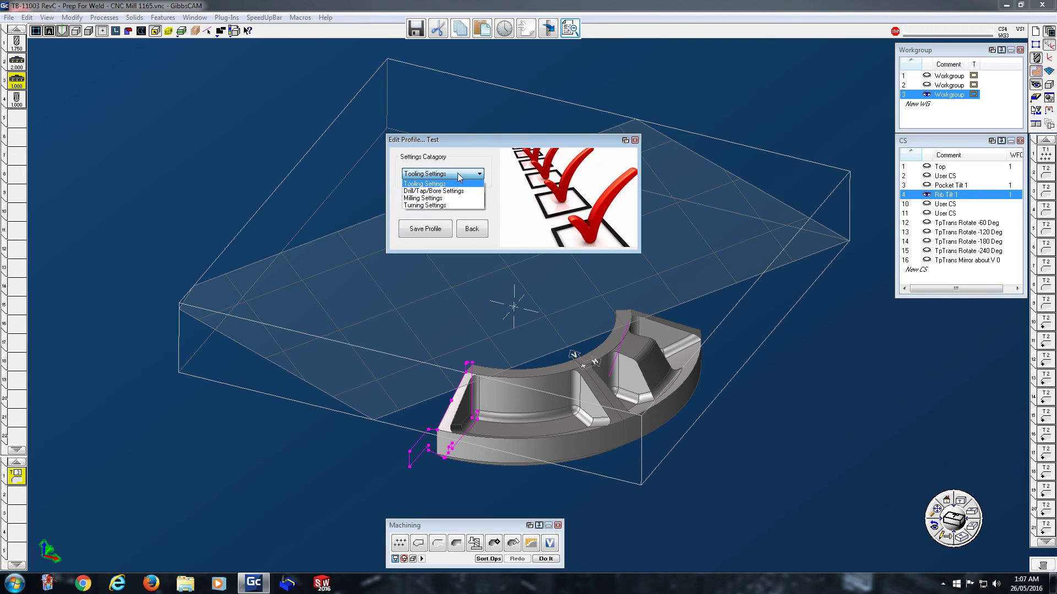
click(447, 206)
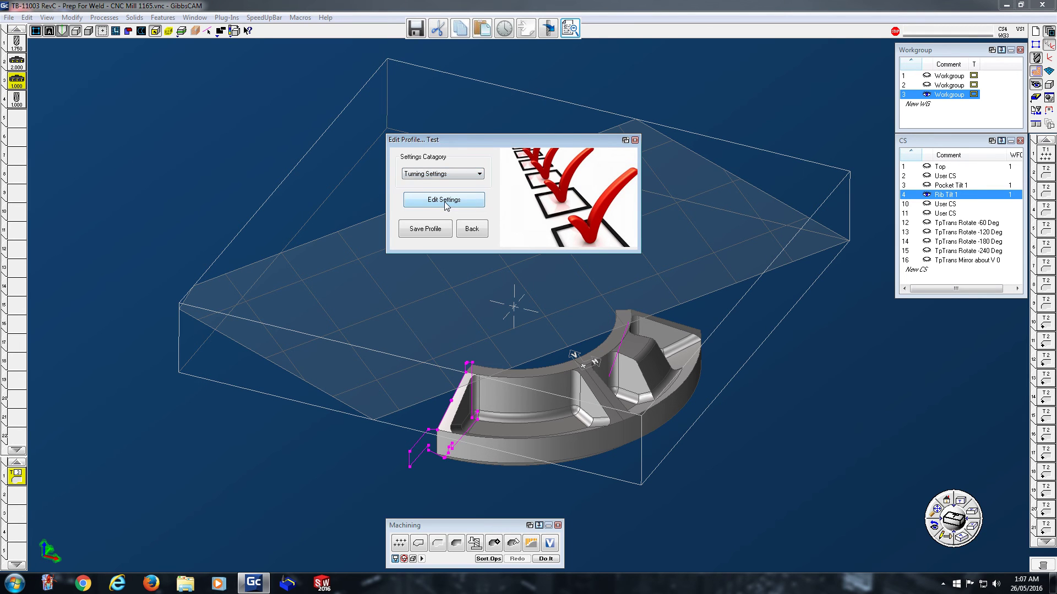
click(448, 205)
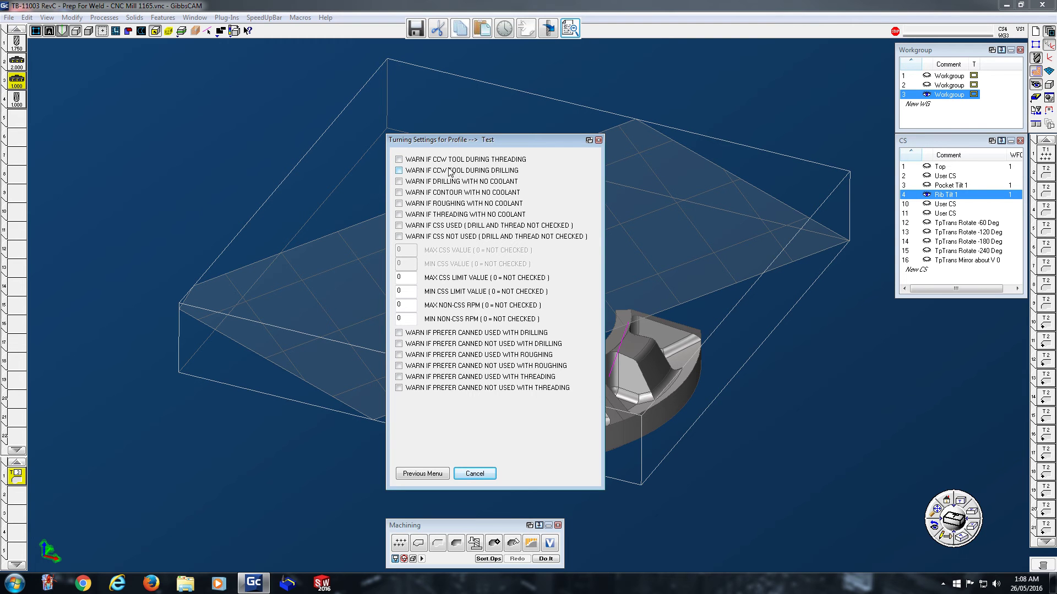
click(421, 473)
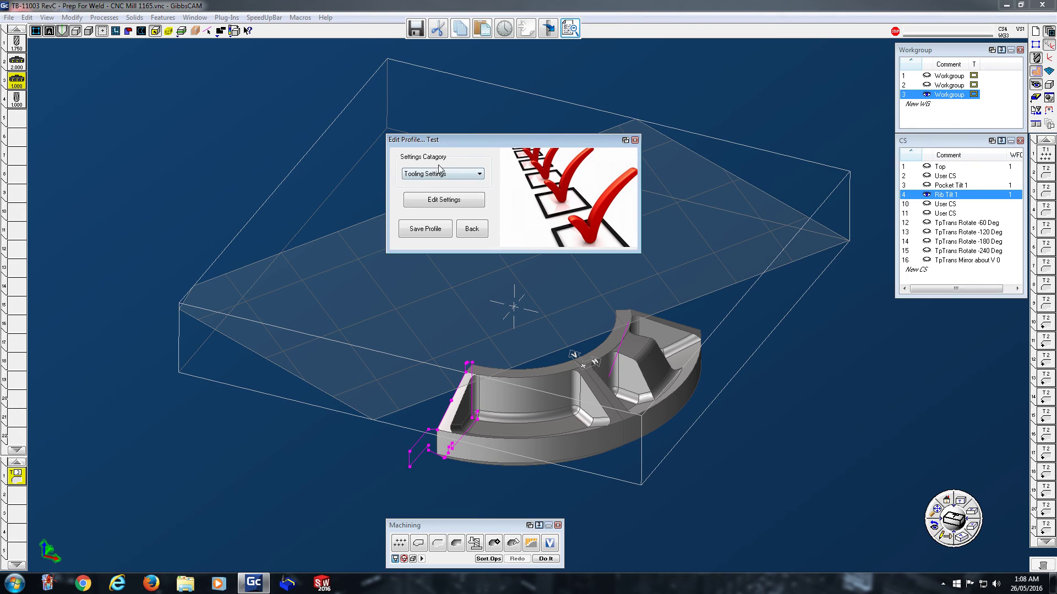
click(439, 232)
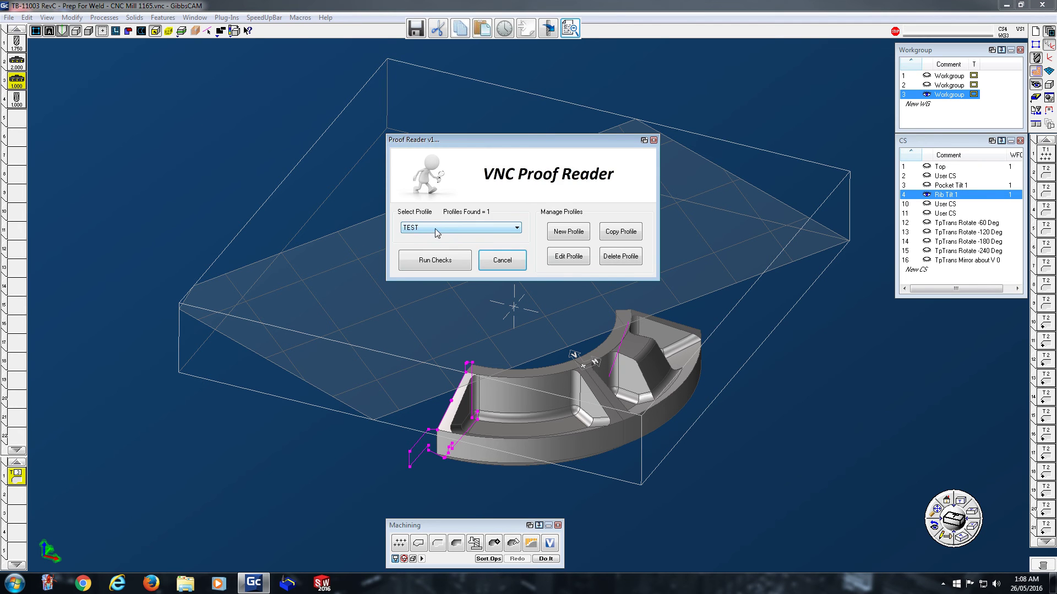
Step: Copy the Test profile to a new profile named Test2
click(477, 225)
click(475, 227)
click(625, 235)
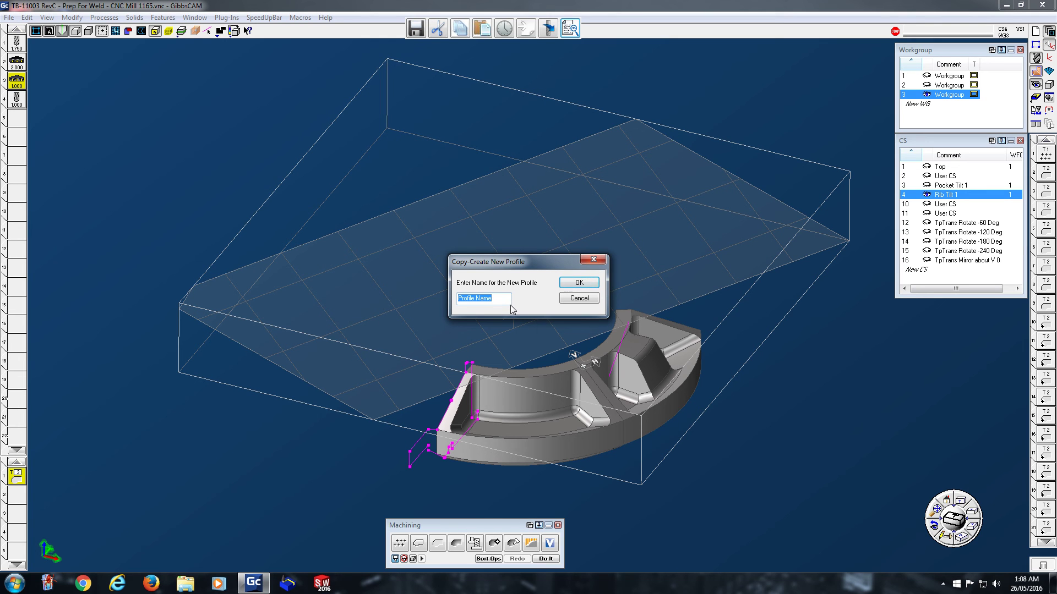
text(Test2)
click(579, 283)
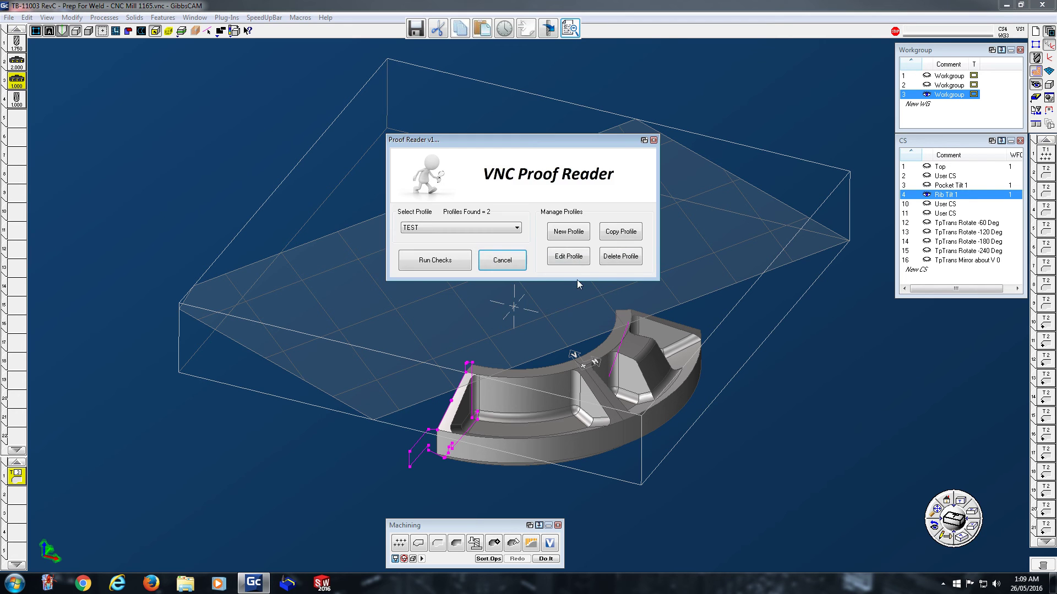
Step: Enable auto sync of mill tool length and CRC offsets with tool number in the Test2 profile's Tooling Settings, and save the profile
click(498, 233)
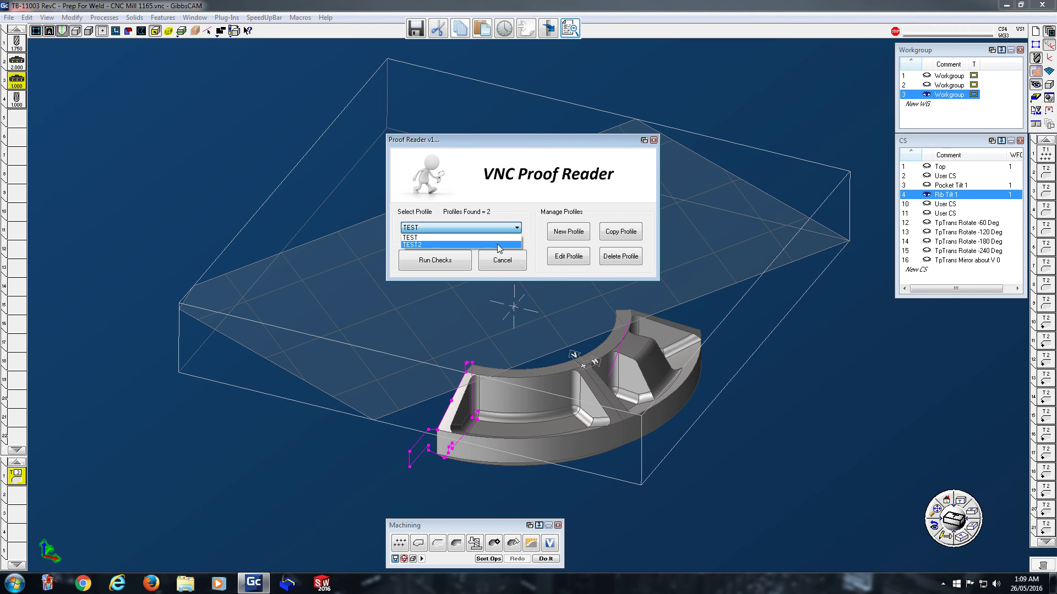
click(497, 244)
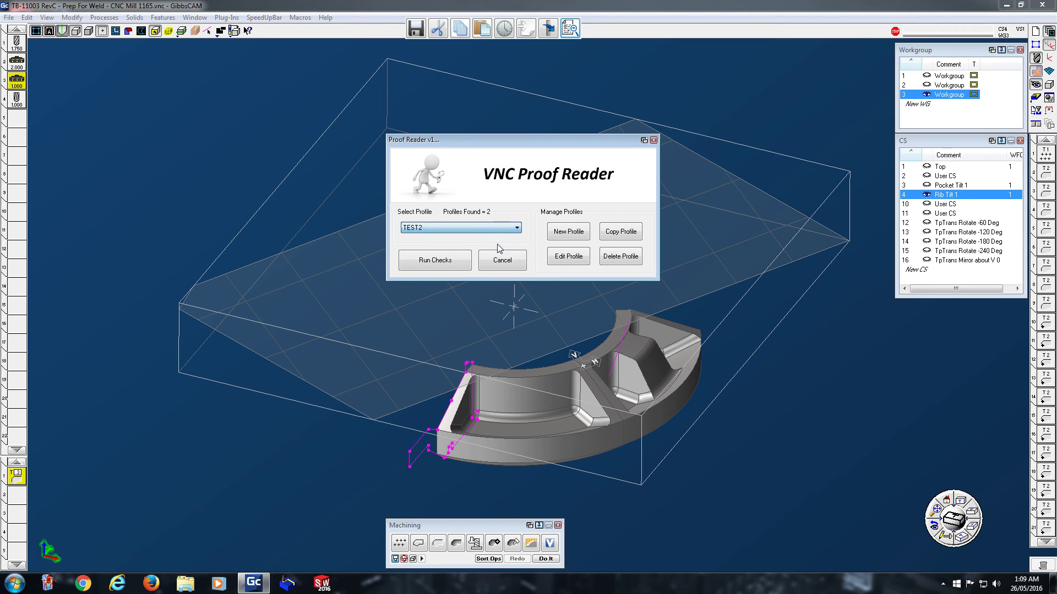
click(567, 260)
click(450, 199)
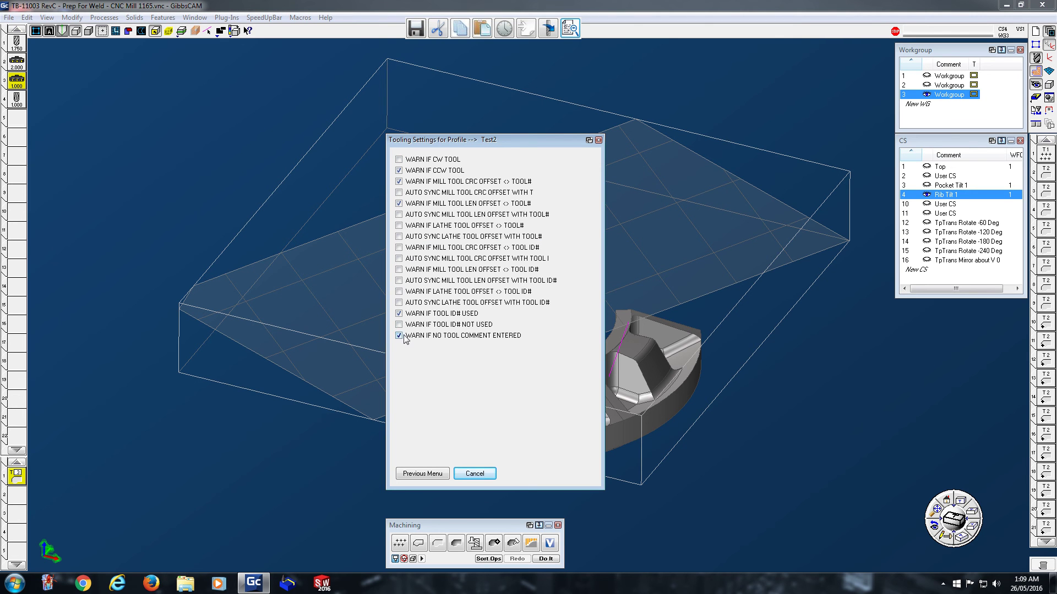
click(422, 216)
click(432, 194)
click(428, 474)
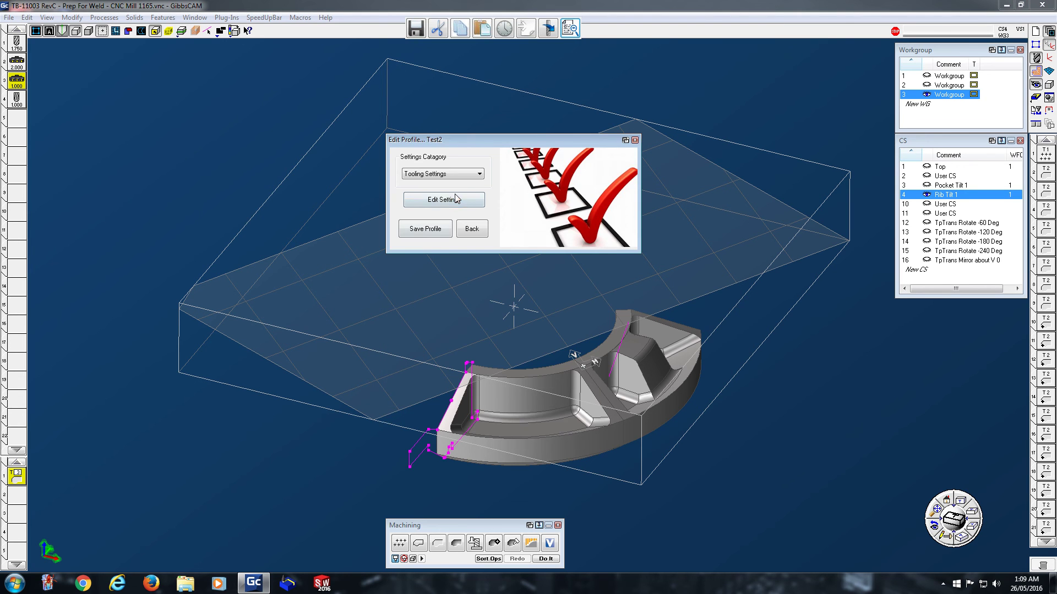
click(431, 228)
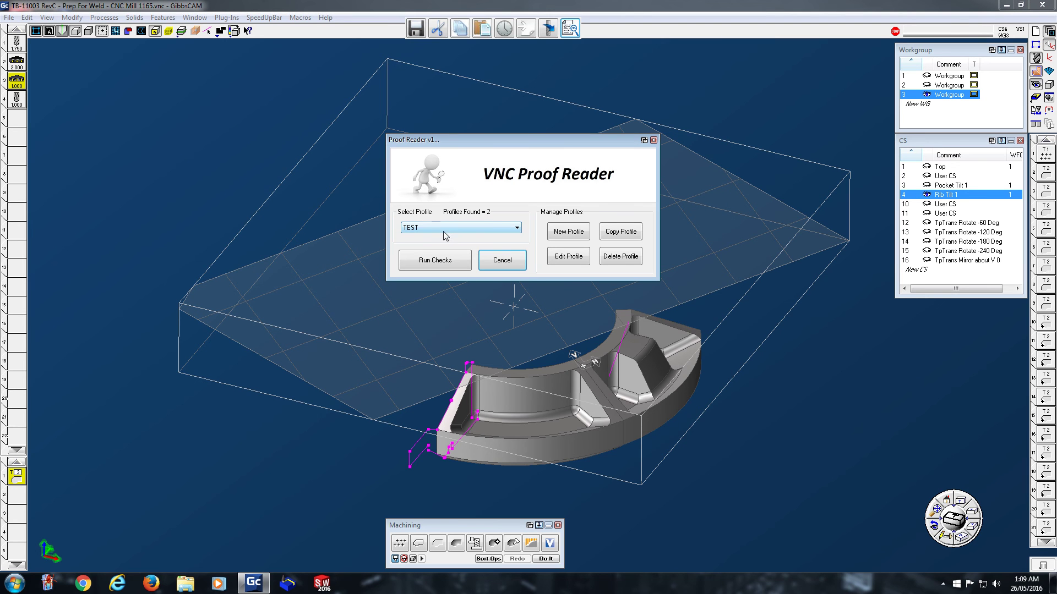
Step: Run the Proof Reader checks on the part with the Test profile and close the results
click(458, 228)
click(463, 246)
click(489, 236)
click(488, 249)
click(495, 228)
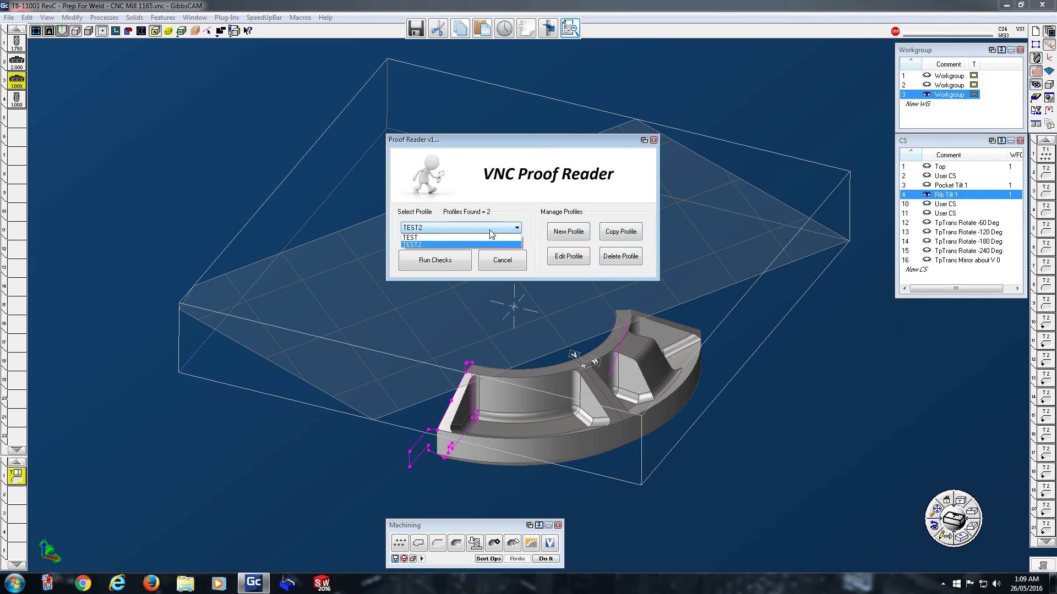
click(481, 239)
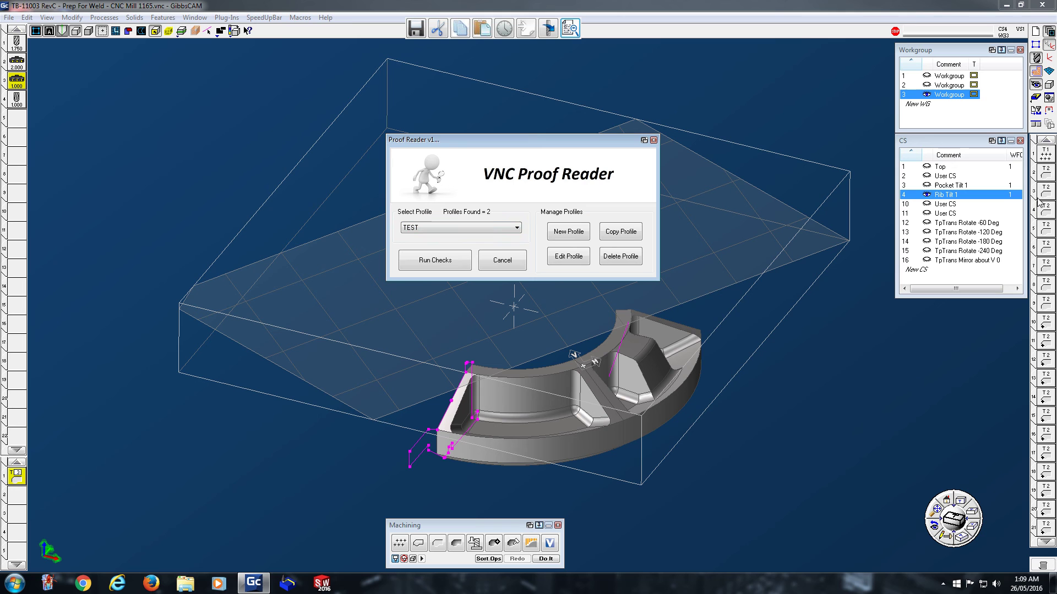
click(435, 267)
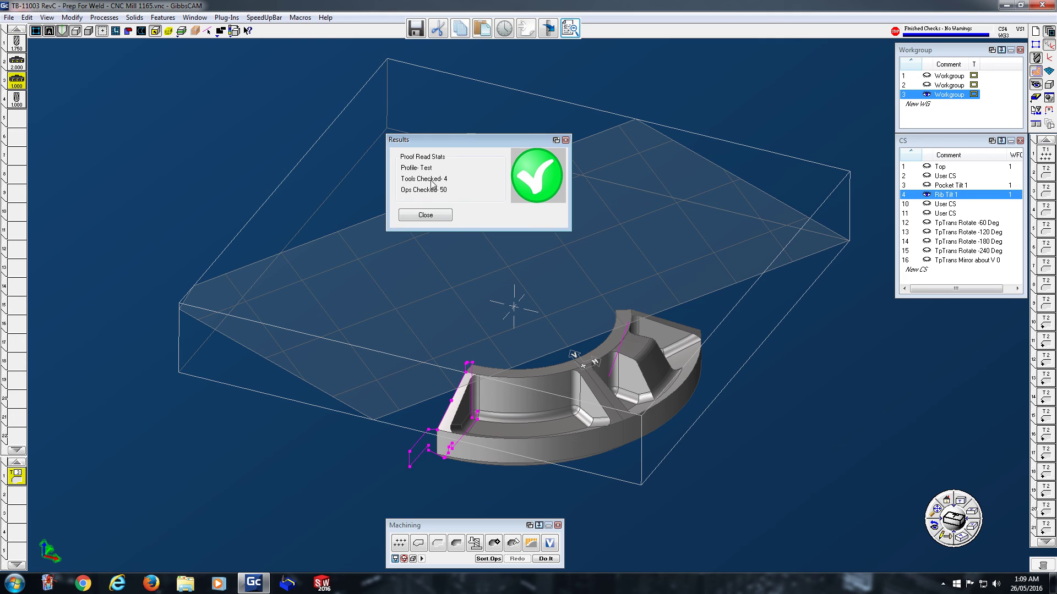
click(426, 215)
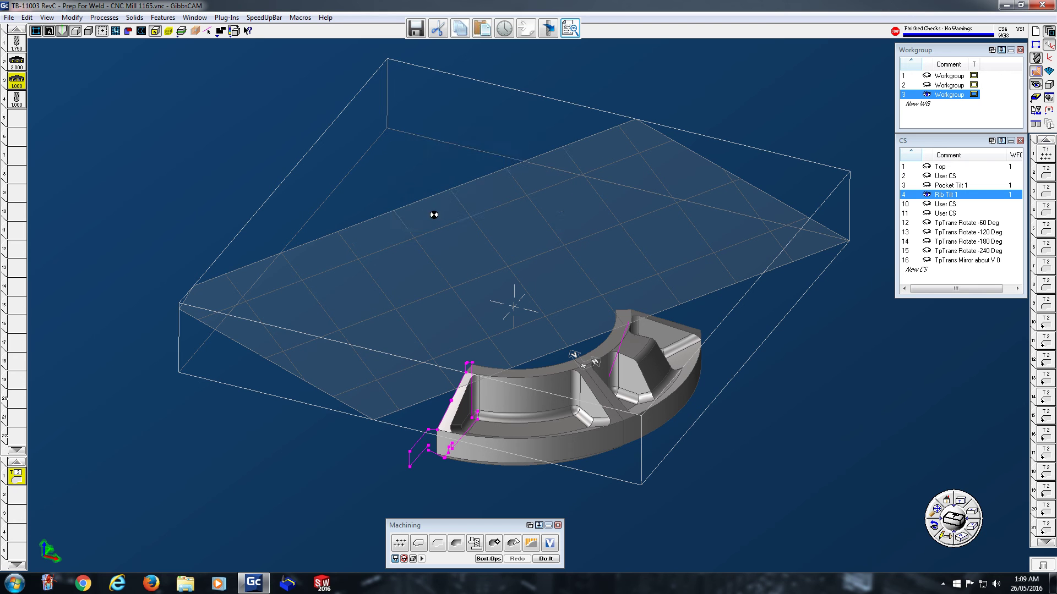
Step: Set the spindle direction of milling tool 3, the 1.00 Insert End Mill, to Reverse
double_click(17, 80)
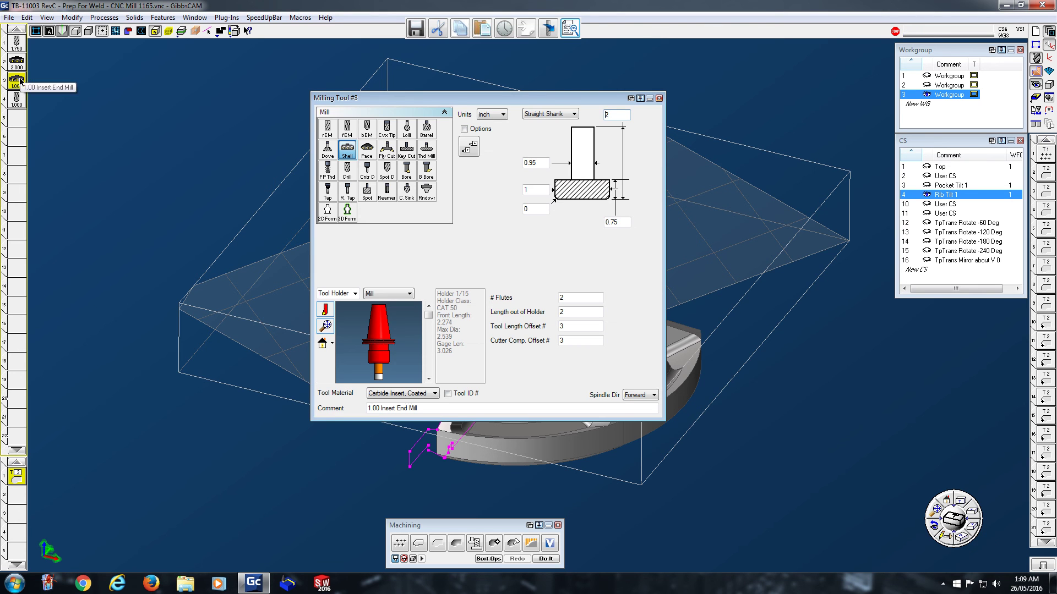
click(642, 396)
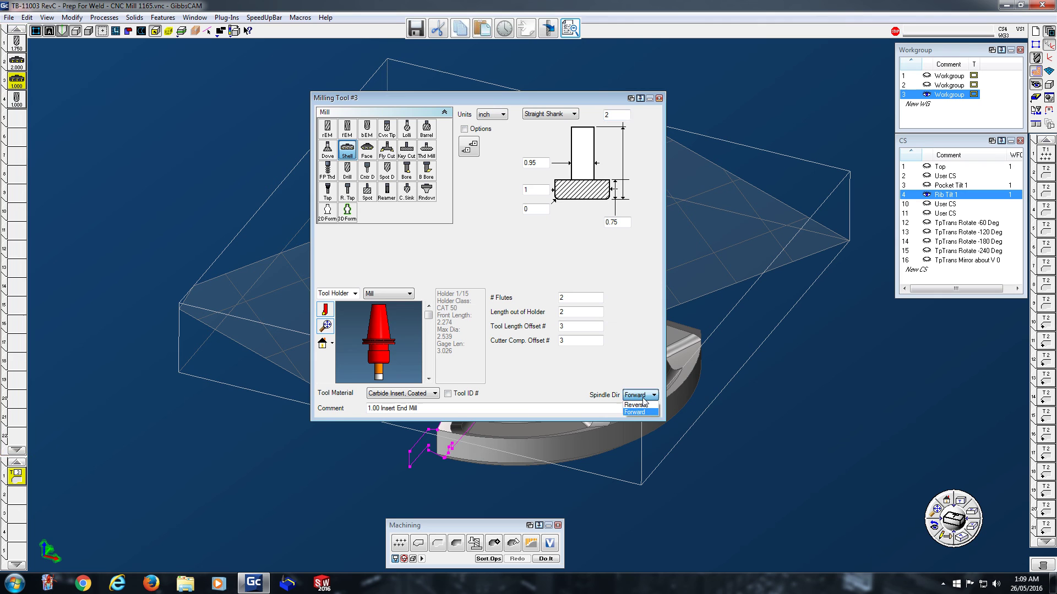
click(641, 406)
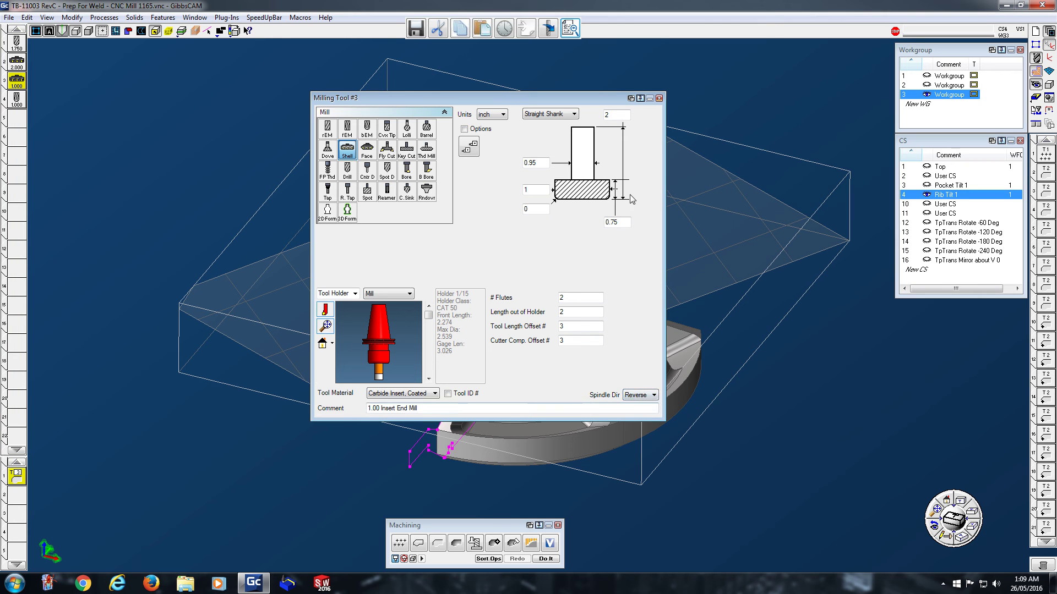
click(659, 98)
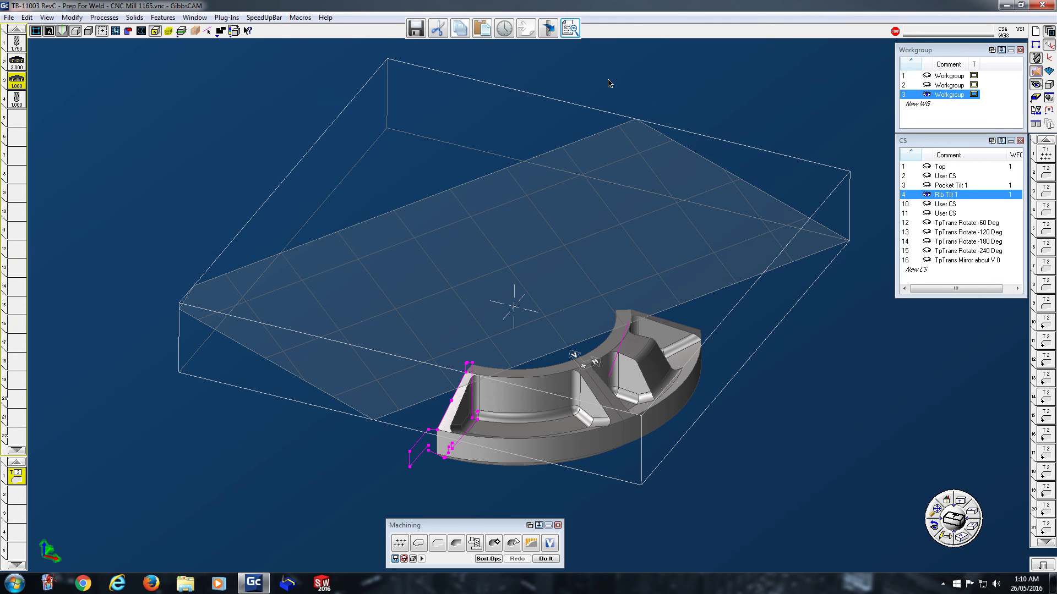
Step: Run the Test profile checks on the part, read the tooling section of the warning report and close it
click(570, 28)
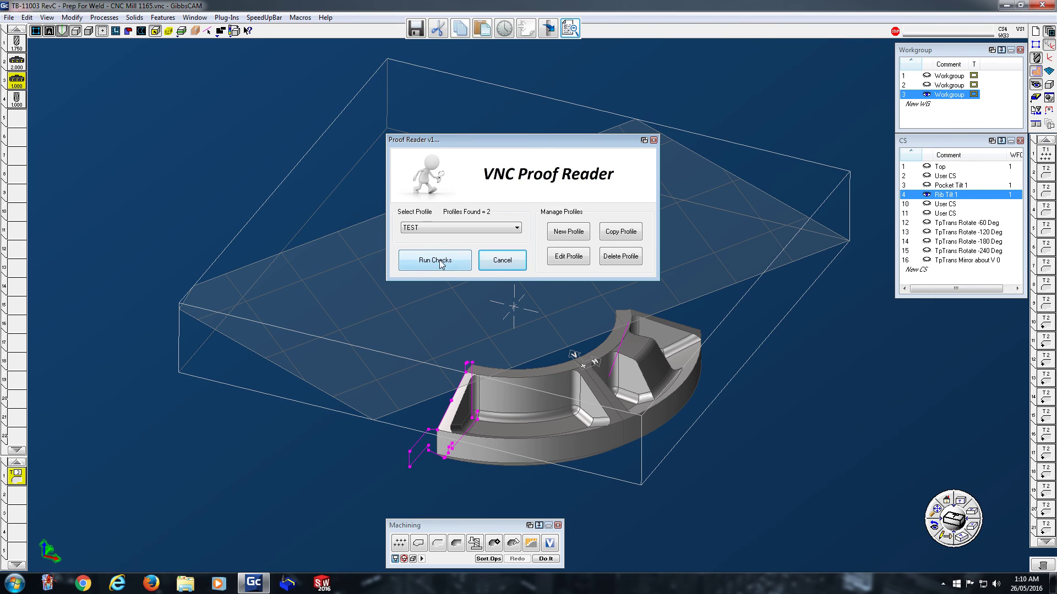
drag(476, 137, 477, 151)
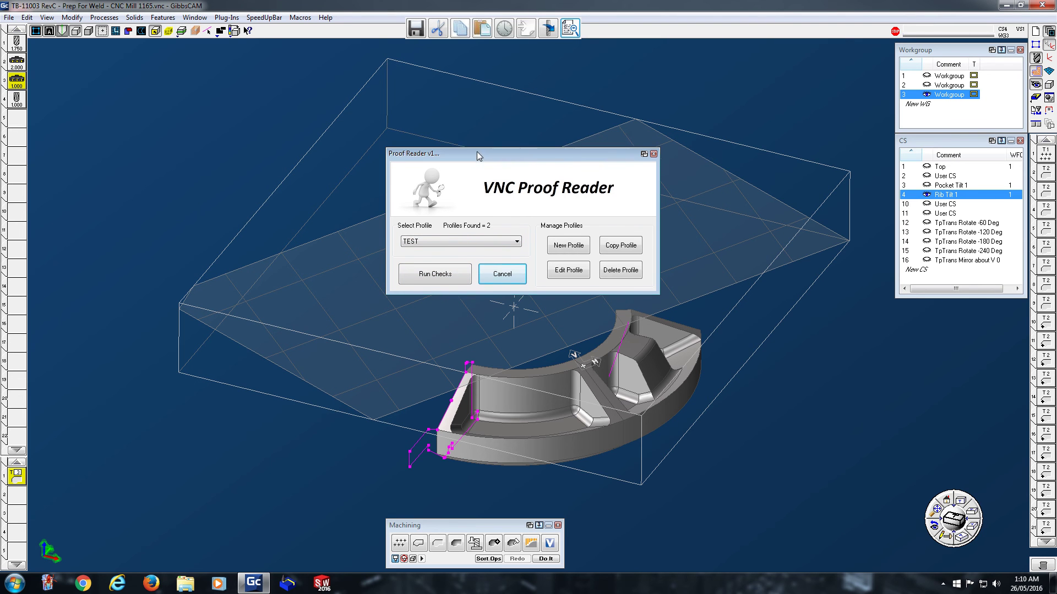
click(433, 242)
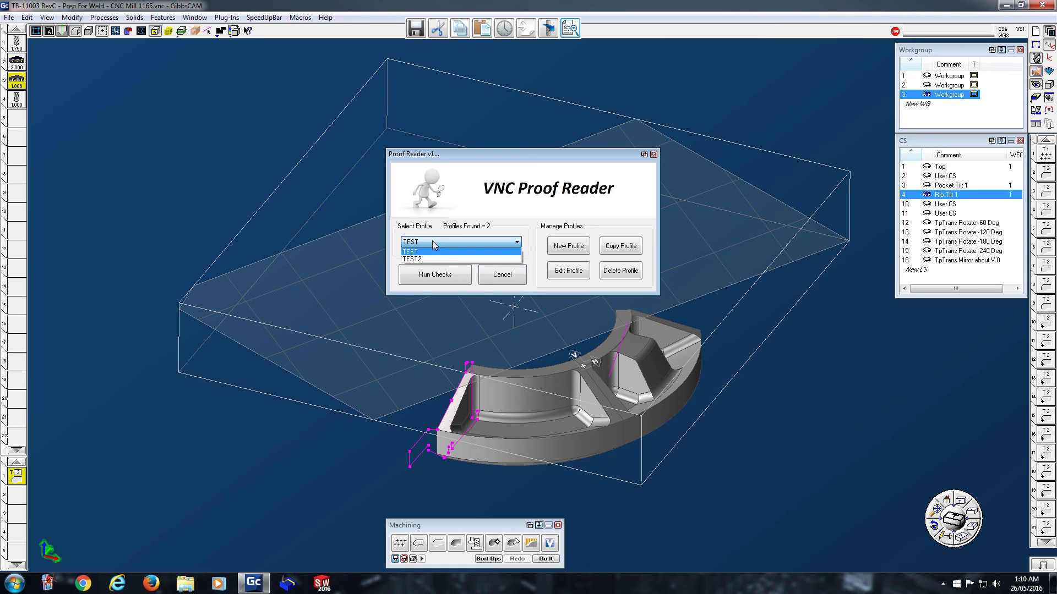
click(432, 242)
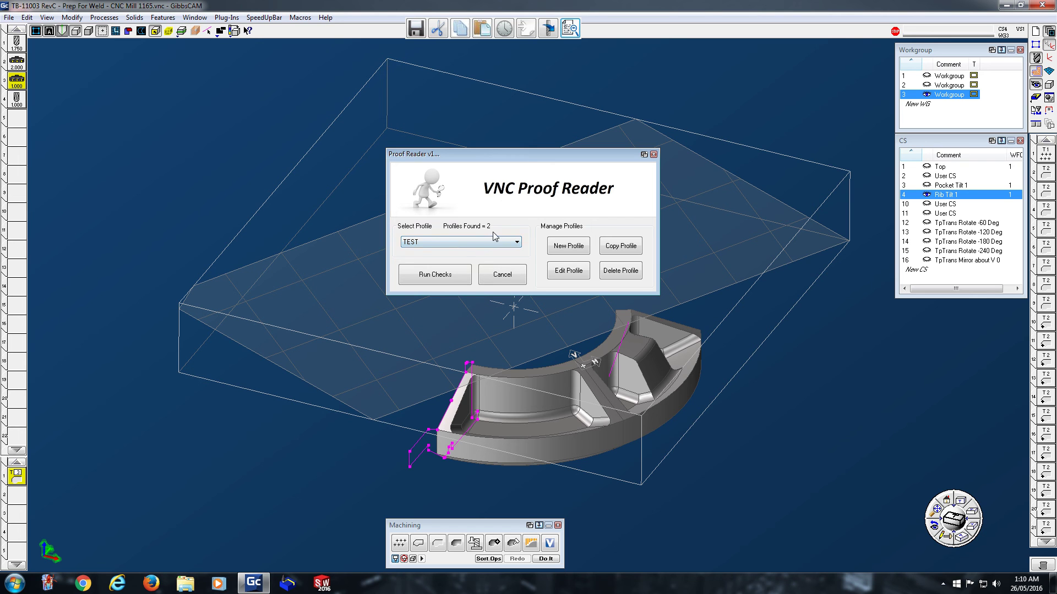
click(440, 278)
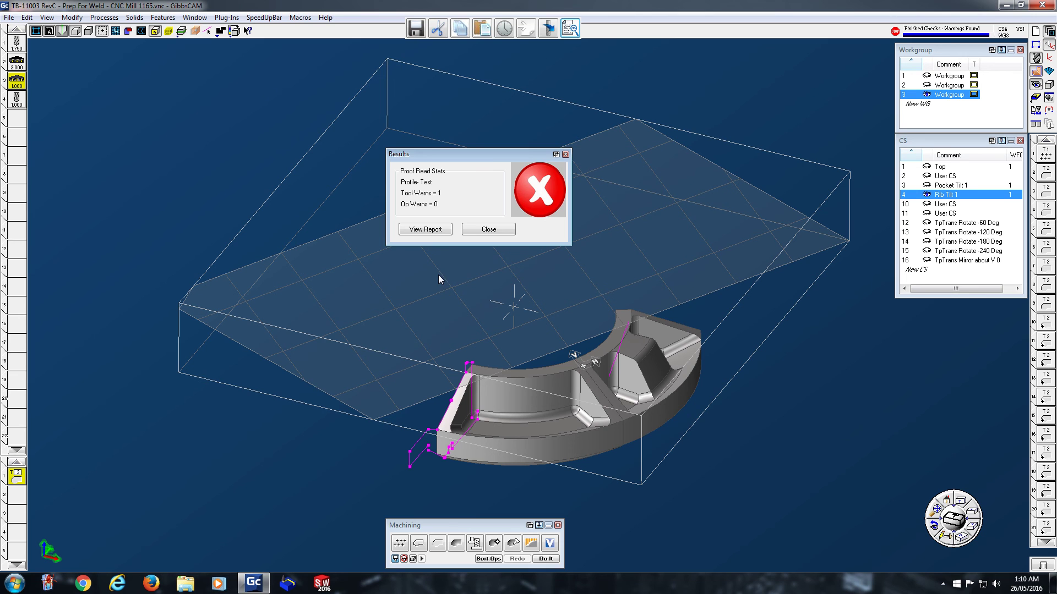
click(424, 230)
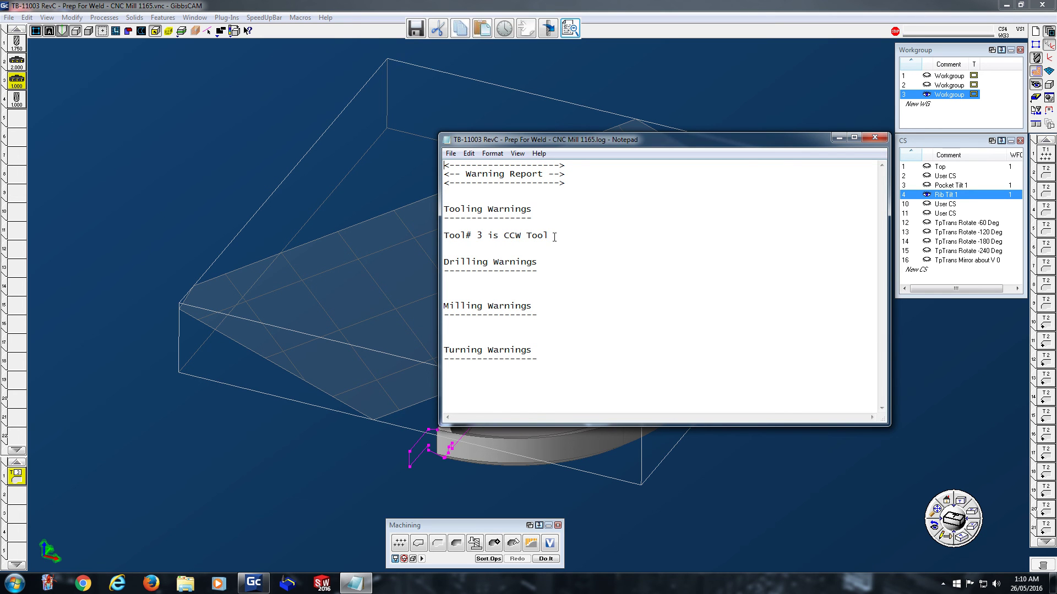
click(875, 137)
Step: Set the spindle direction of milling tool 3 to Forward
double_click(13, 82)
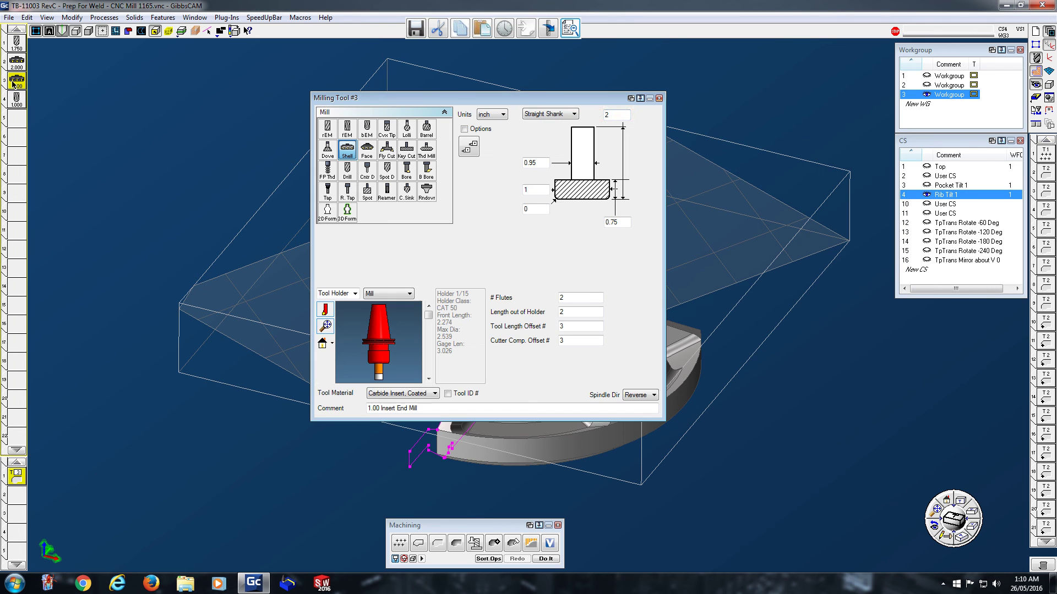
click(639, 395)
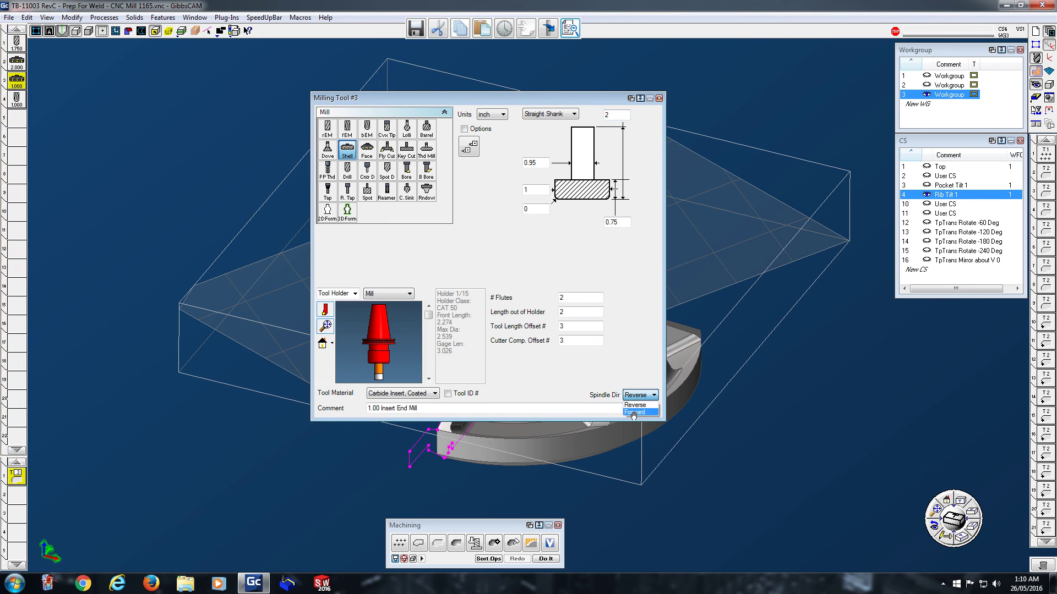
click(634, 406)
click(659, 98)
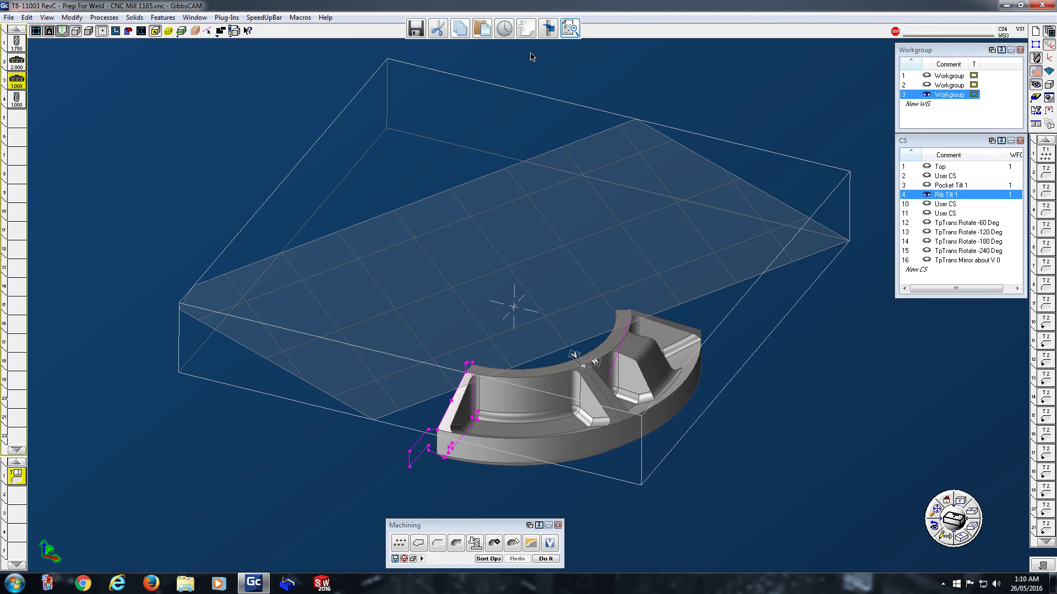
Step: Repeat the Test profile checks with the corrected spindle direction and dismiss the results
click(569, 28)
click(434, 280)
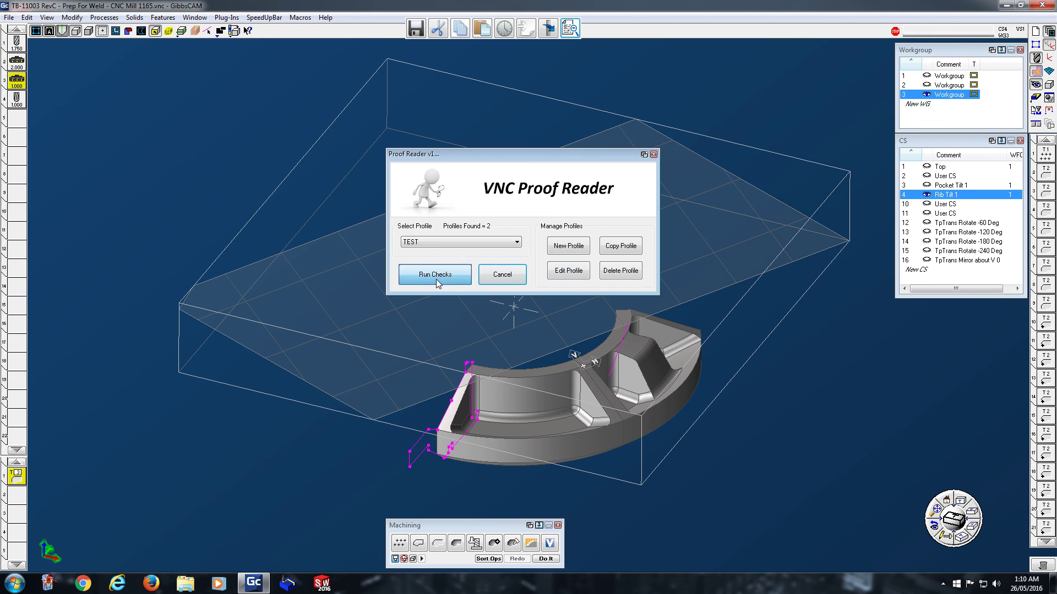
click(446, 230)
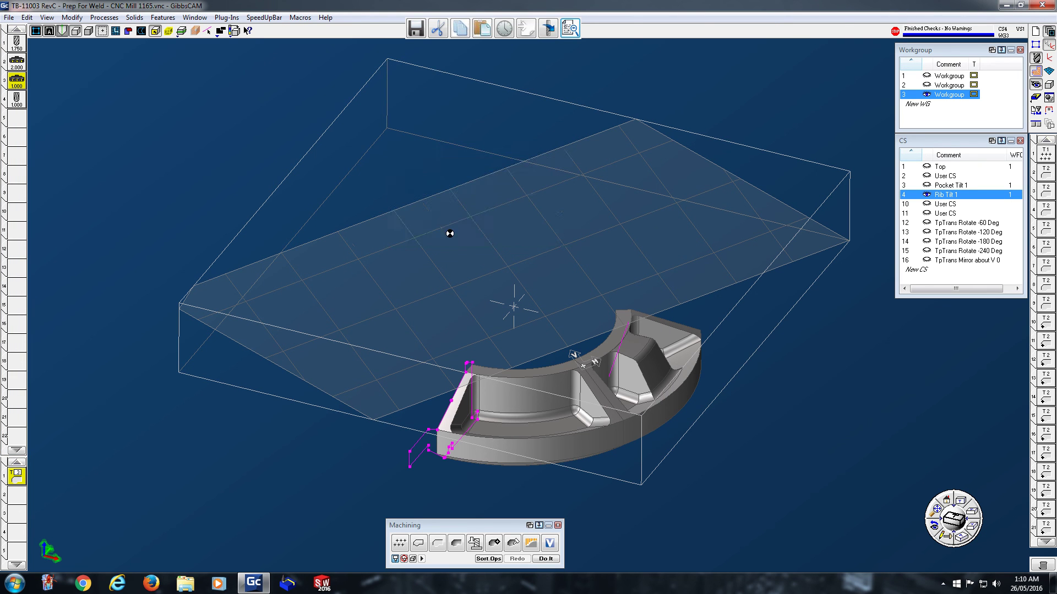
Step: Set milling tool 3's tool length offset number to 4 and its cutter comp. offset number to 5
double_click(17, 84)
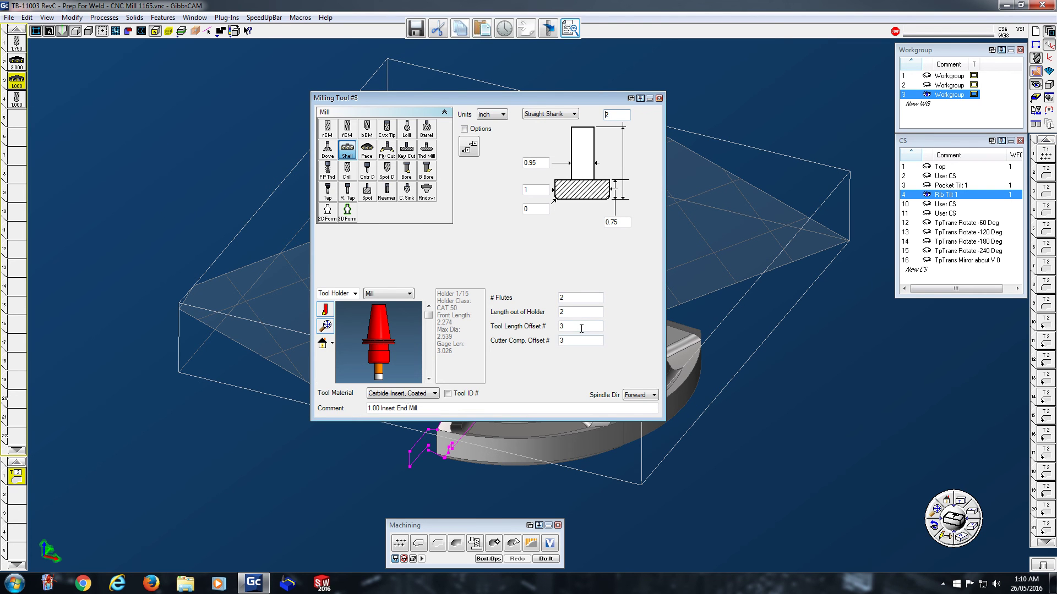
double_click(587, 326)
text(4)
double_click(585, 340)
click(659, 98)
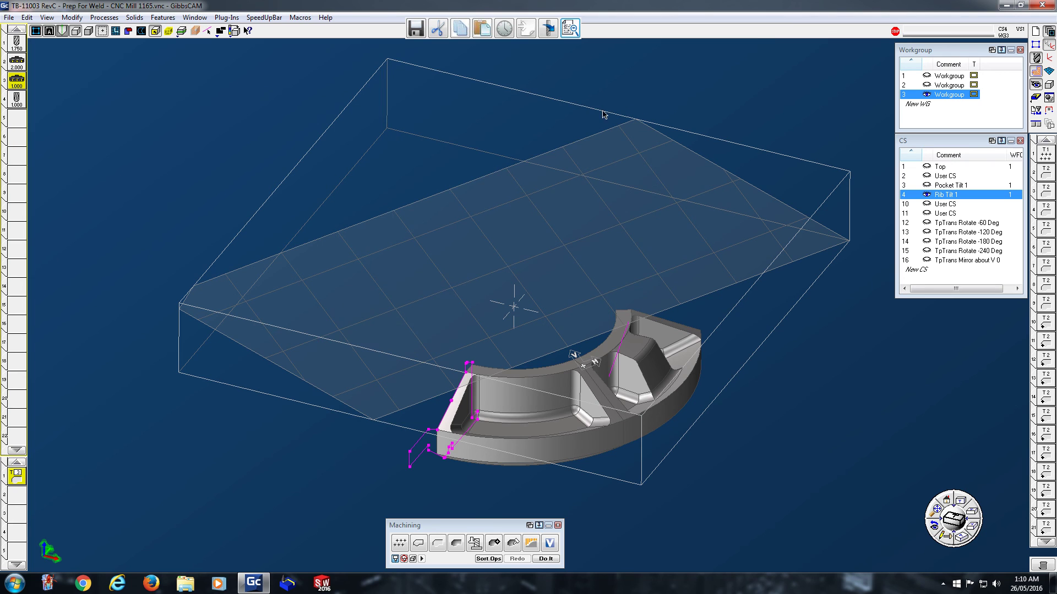
Step: Check the changed tool offsets with the Test profile, review the warning report, and repeat the checks once more
click(570, 29)
click(427, 275)
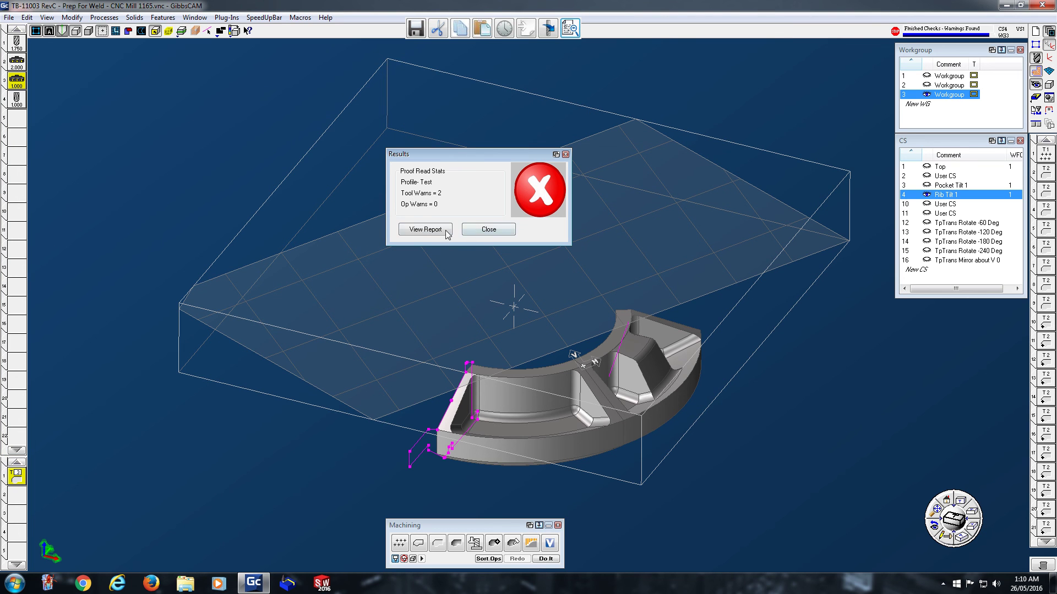
click(416, 231)
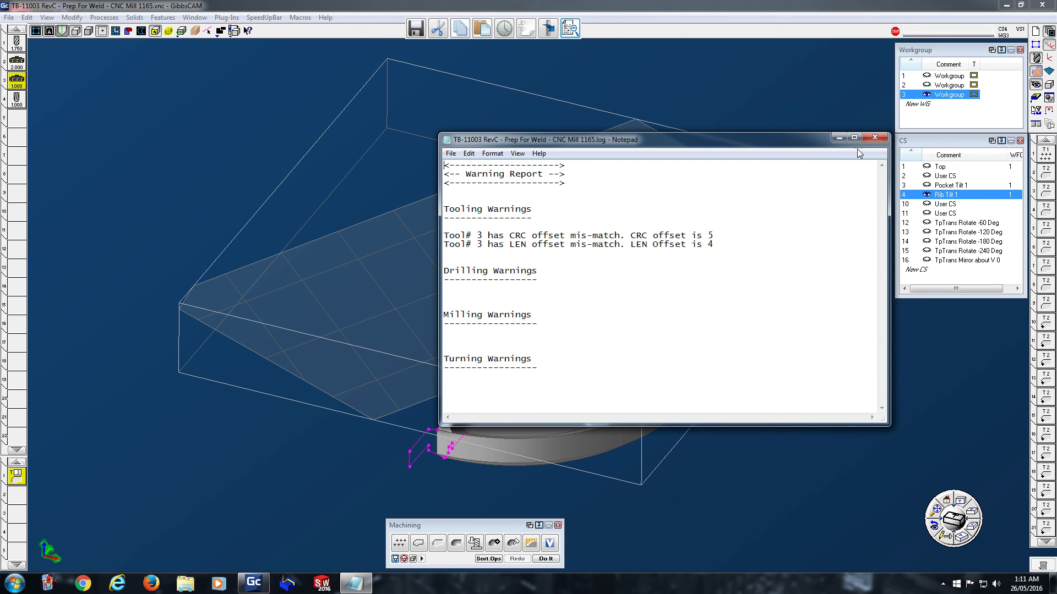
click(875, 137)
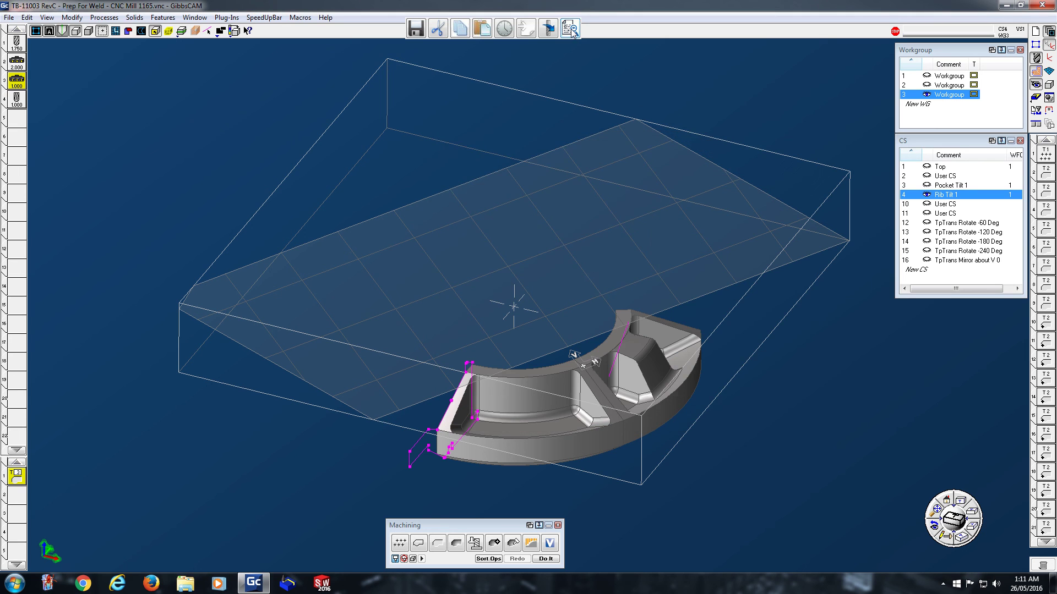
click(432, 279)
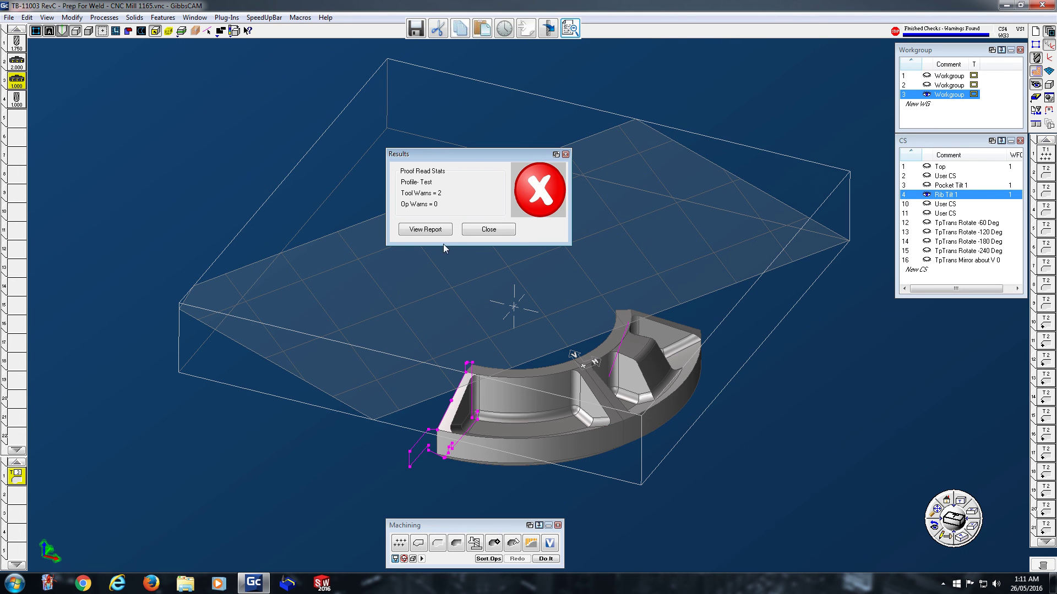
click(475, 231)
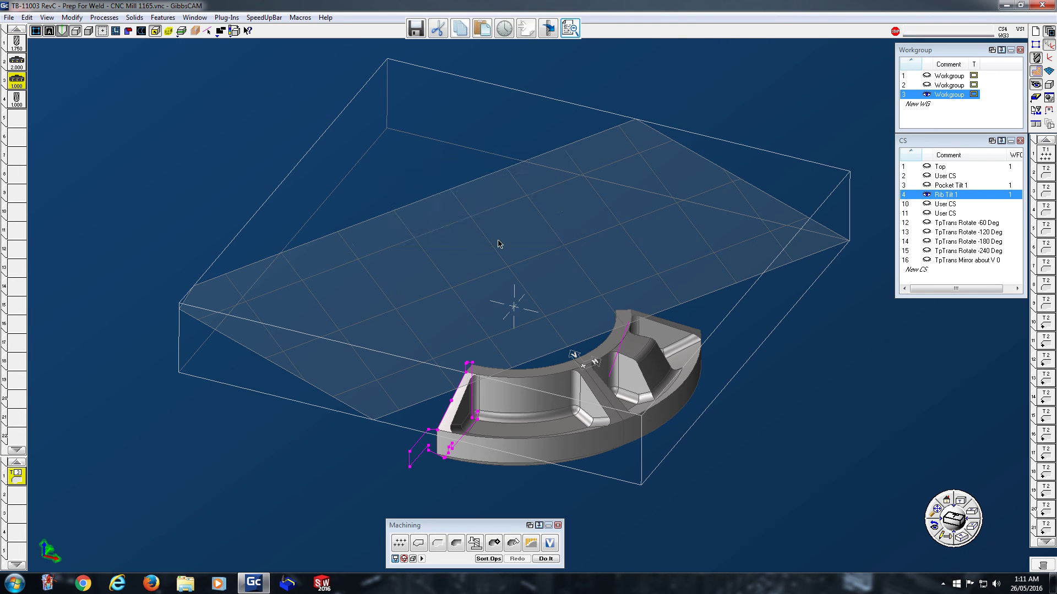
Step: Run the Test2 profile checks to auto-sync the tool offsets with the tool numbers, and review the warning report
click(573, 27)
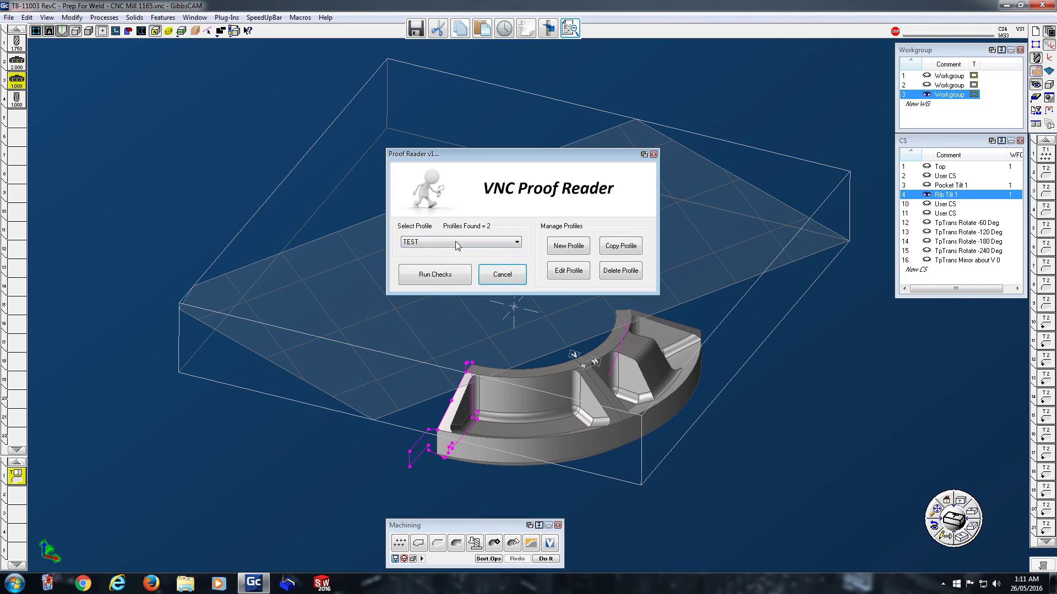
click(456, 242)
click(458, 259)
click(454, 280)
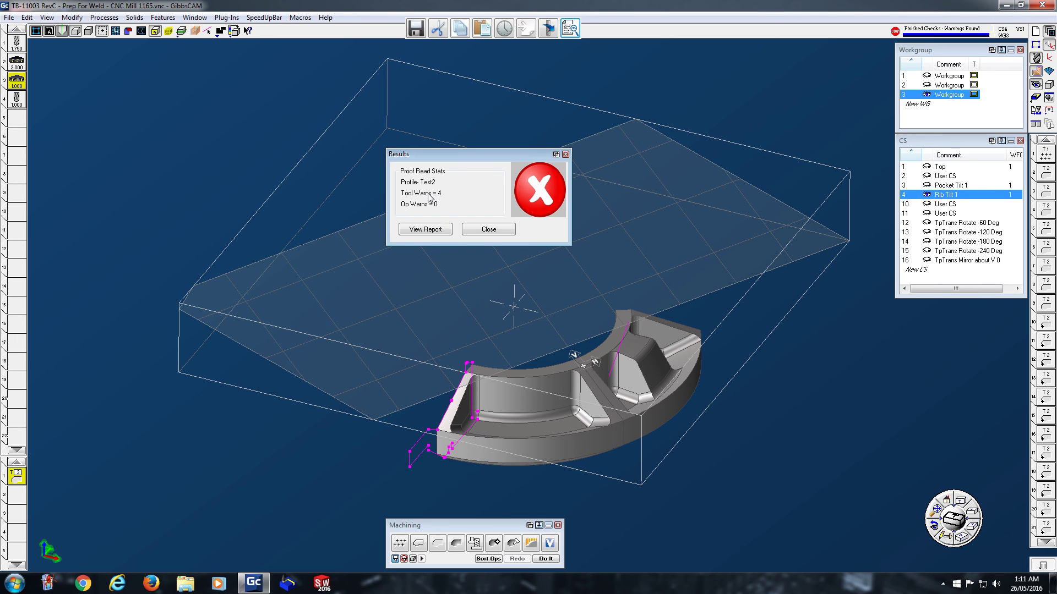
click(418, 232)
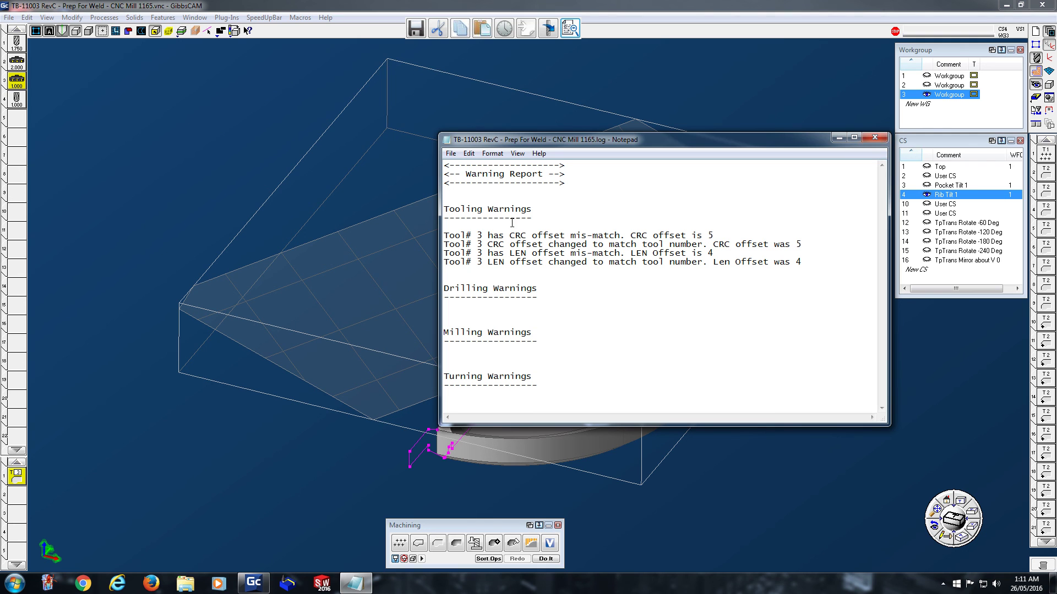
click(874, 137)
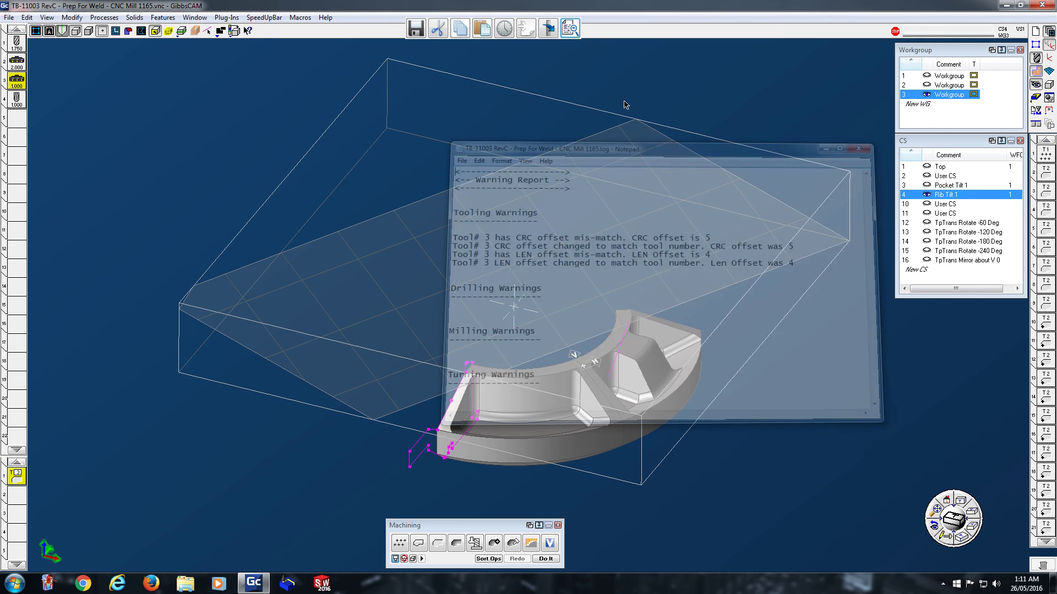
Step: Rerun the Test profile checks and inspect the length and cutter comp. offset numbers of milling tool 3
click(570, 28)
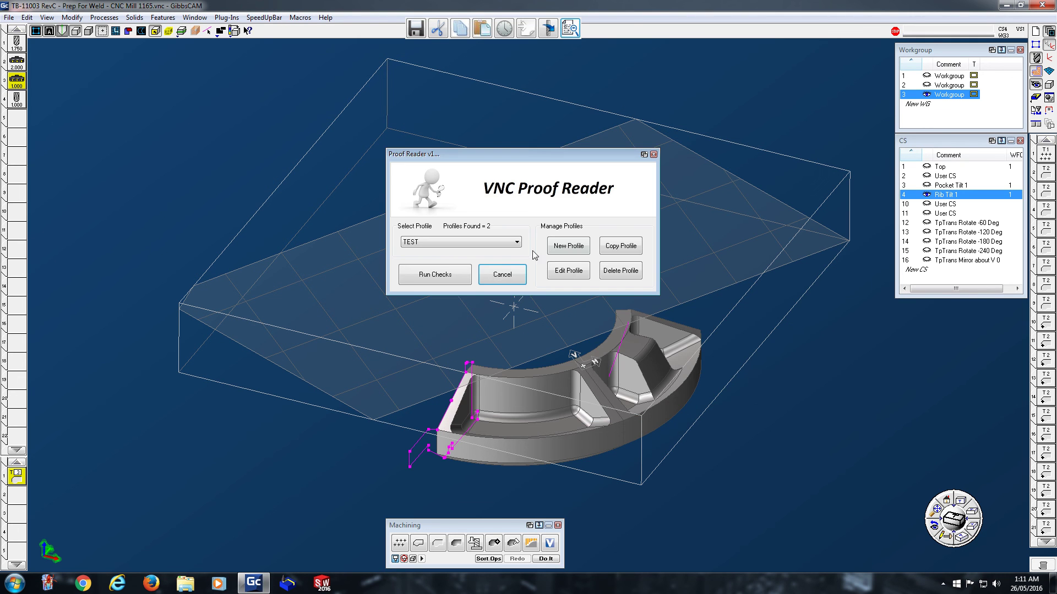
click(440, 275)
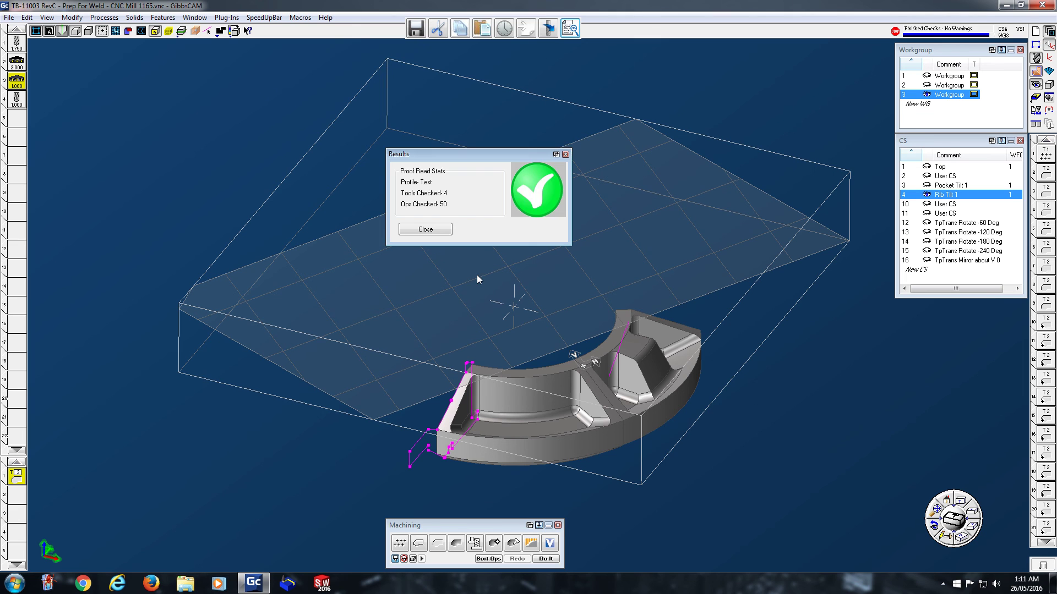
click(427, 229)
double_click(15, 84)
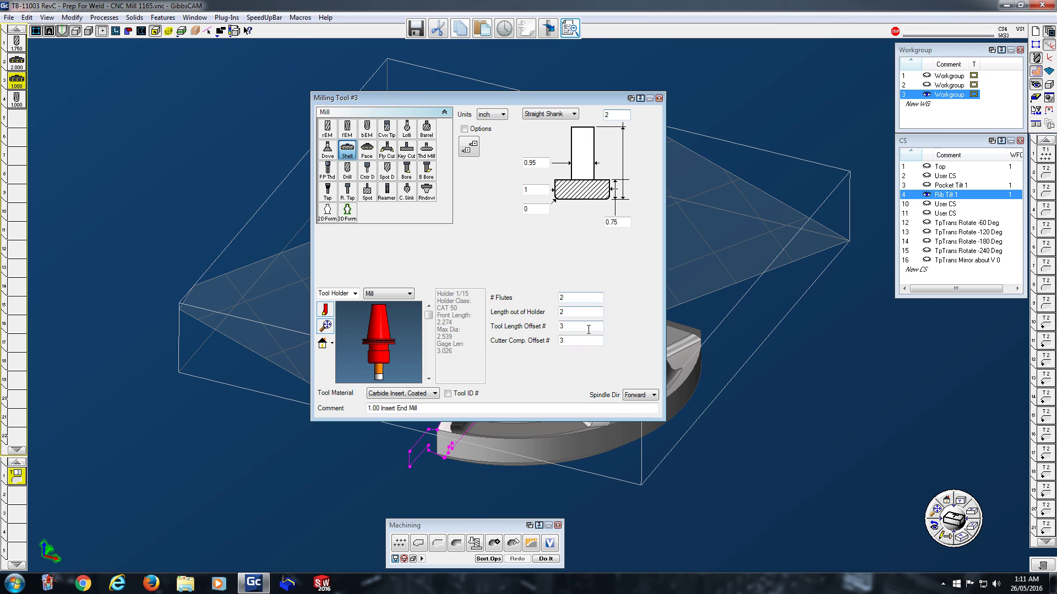
click(459, 395)
click(659, 98)
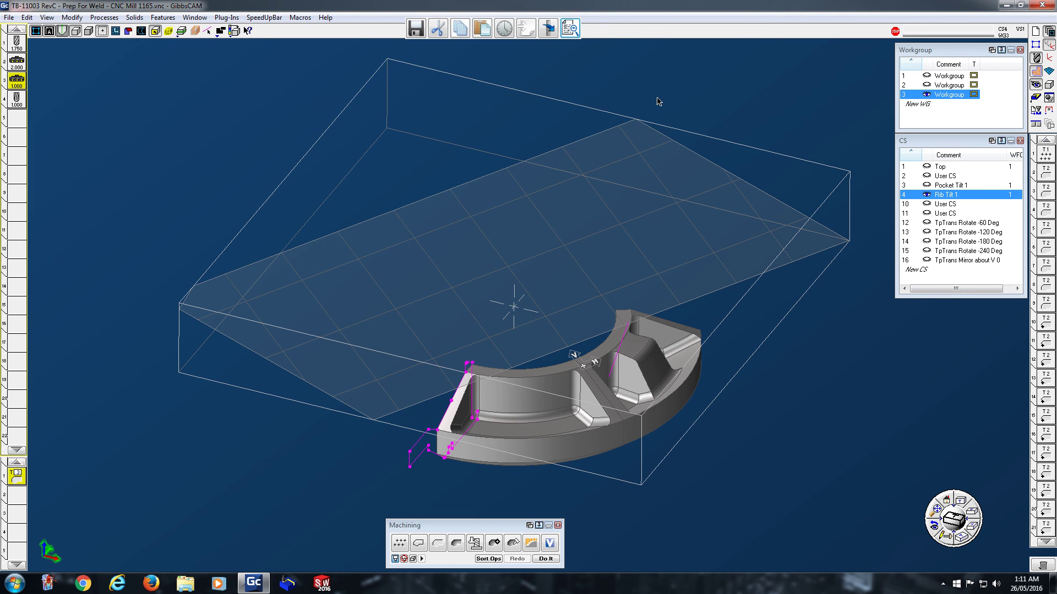
Step: In the Test profile's tooling settings, turn off the warnings for mill tool length and CRC offsets that differ from the tool number
click(572, 29)
click(587, 277)
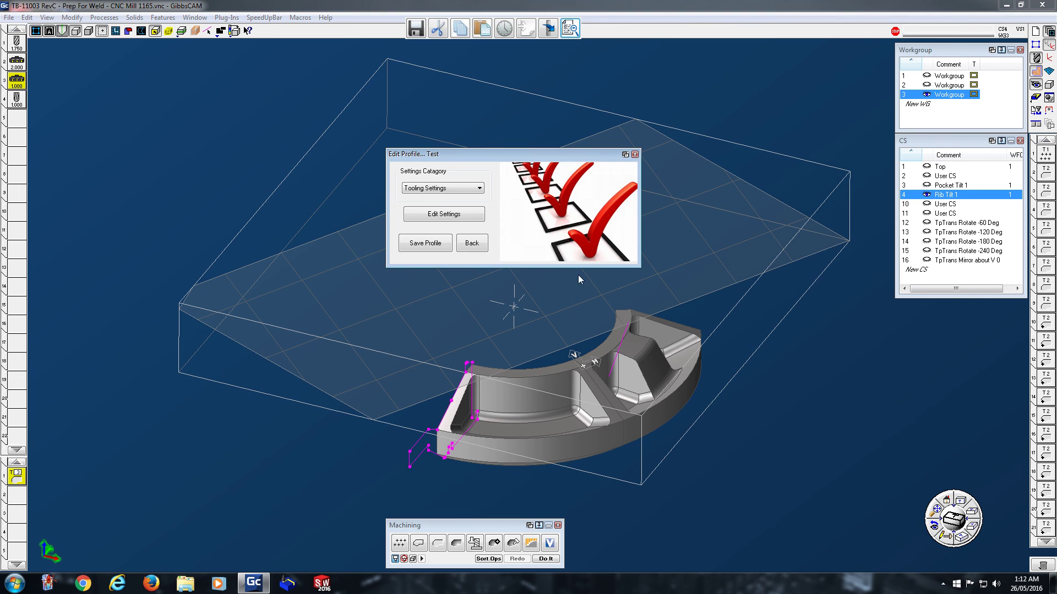
click(443, 215)
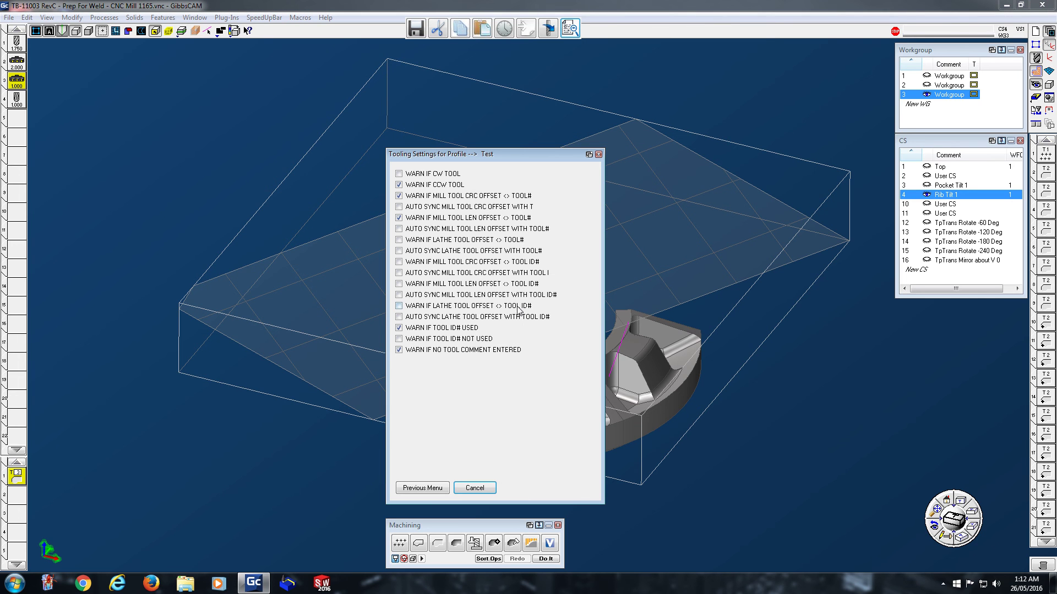
click(408, 220)
click(410, 197)
Step: Enable the mismatch warnings and auto-sync of mill tool CRC and length offsets with the tool ID#, and save the Test profile
click(420, 263)
click(418, 275)
click(418, 285)
click(415, 298)
click(432, 488)
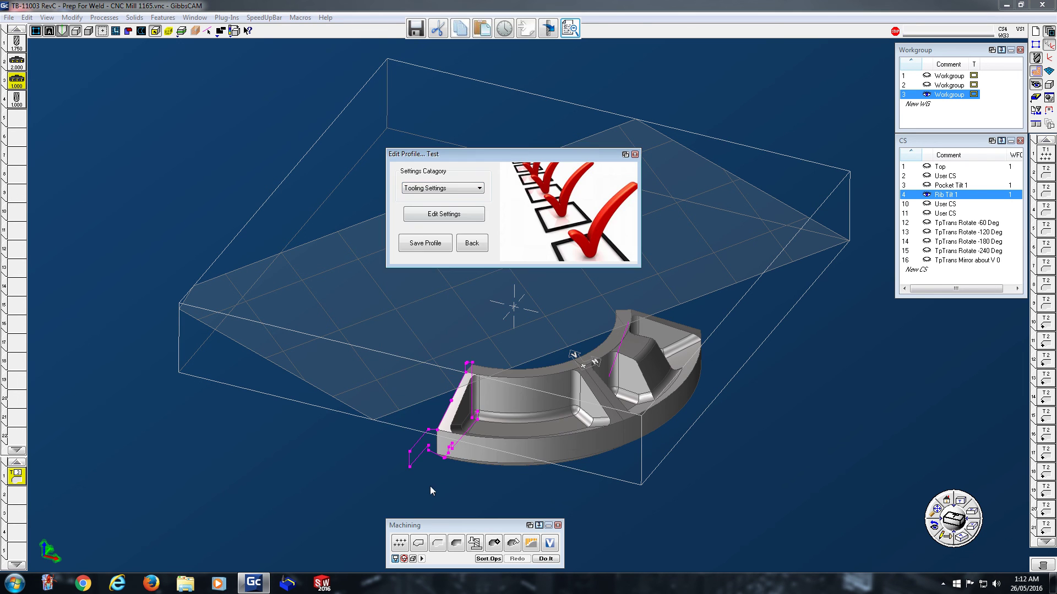
click(424, 245)
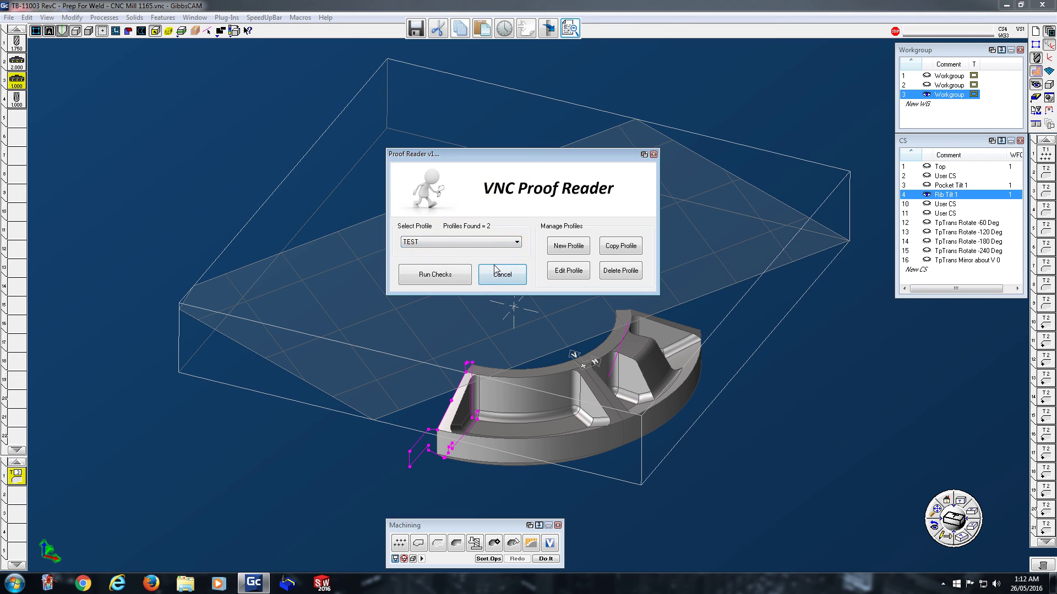
Step: Run the Test profile checks to auto-sync the mill tool offsets with the tool ID#, and review the warning report
click(430, 275)
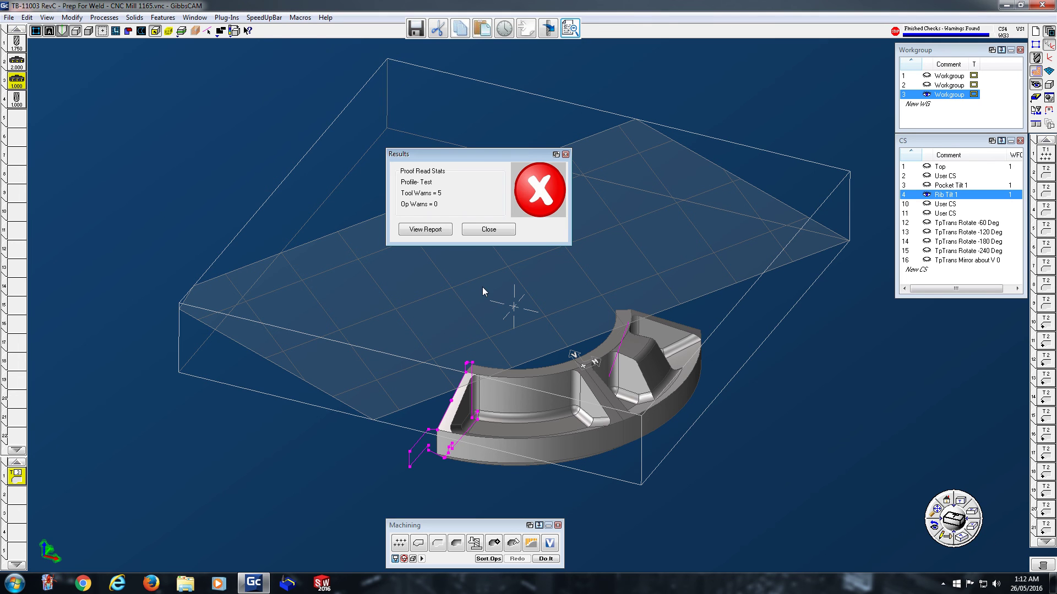
click(441, 230)
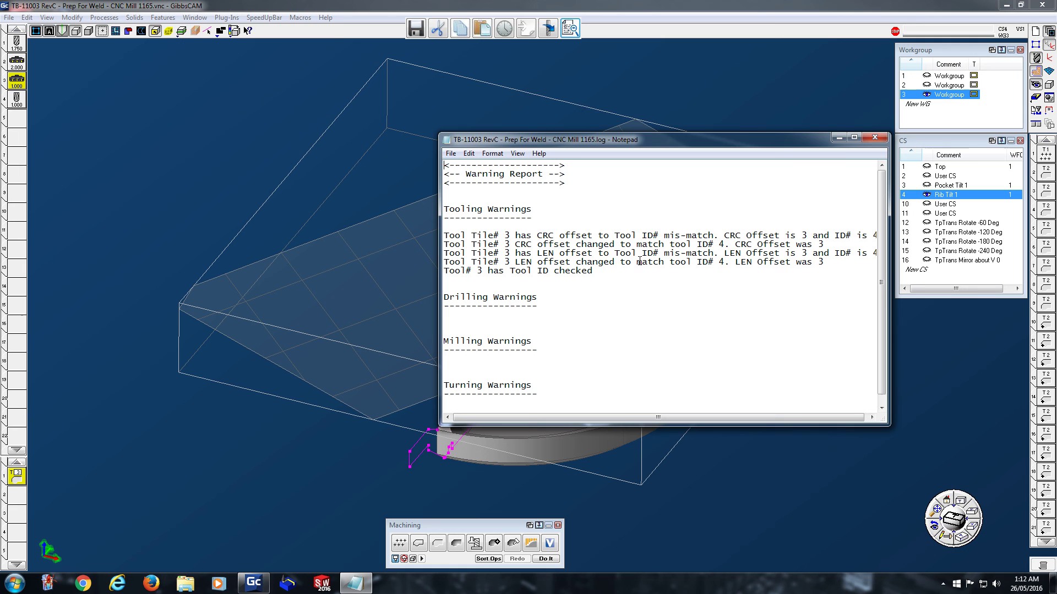
click(875, 137)
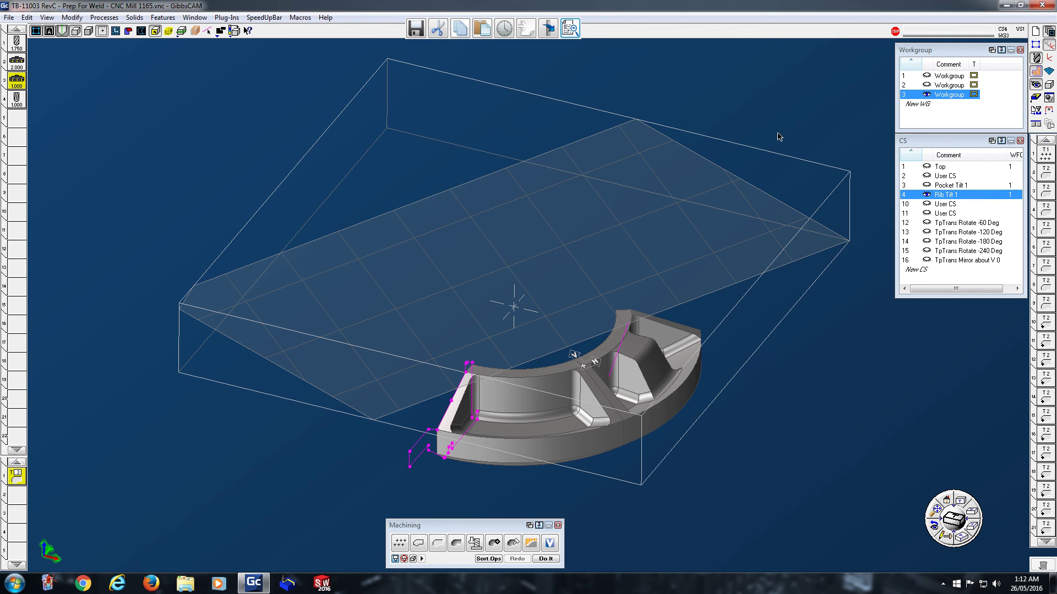
Step: Rerun the Test profile checks on the synced tool offsets and read the new warning report
click(571, 30)
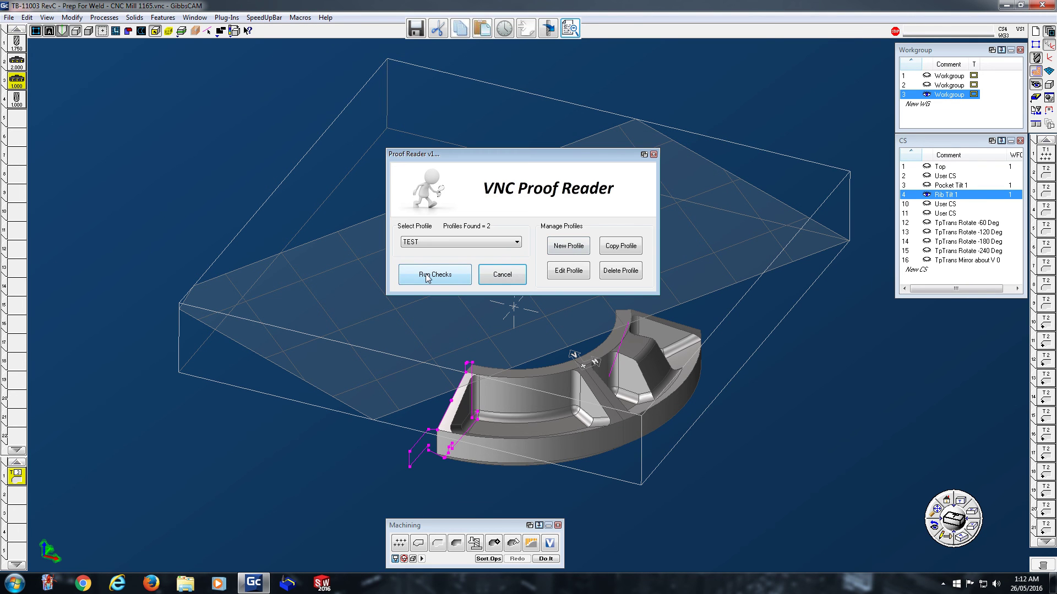
click(428, 275)
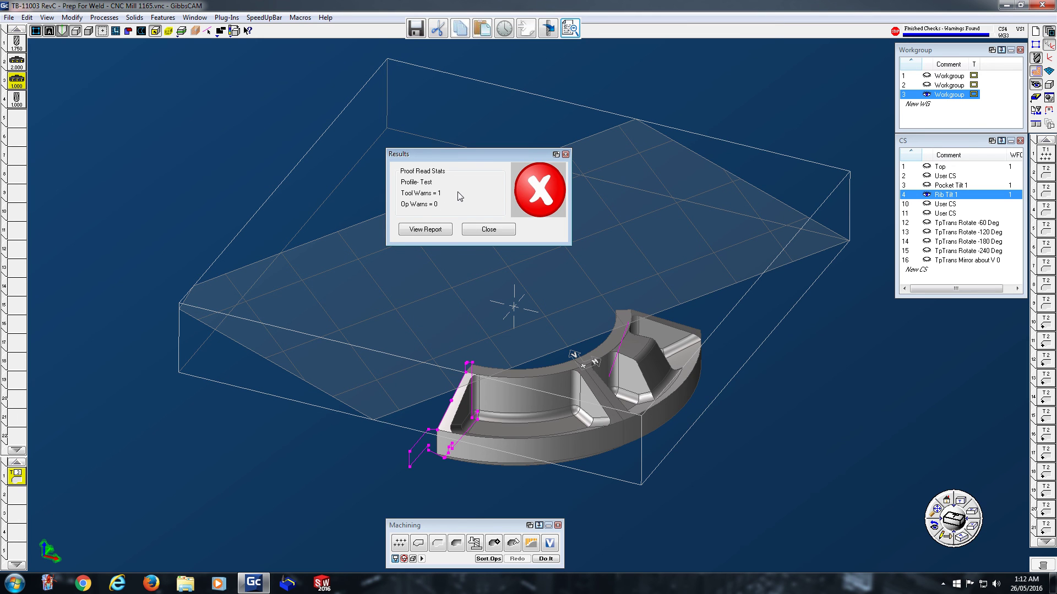
click(435, 229)
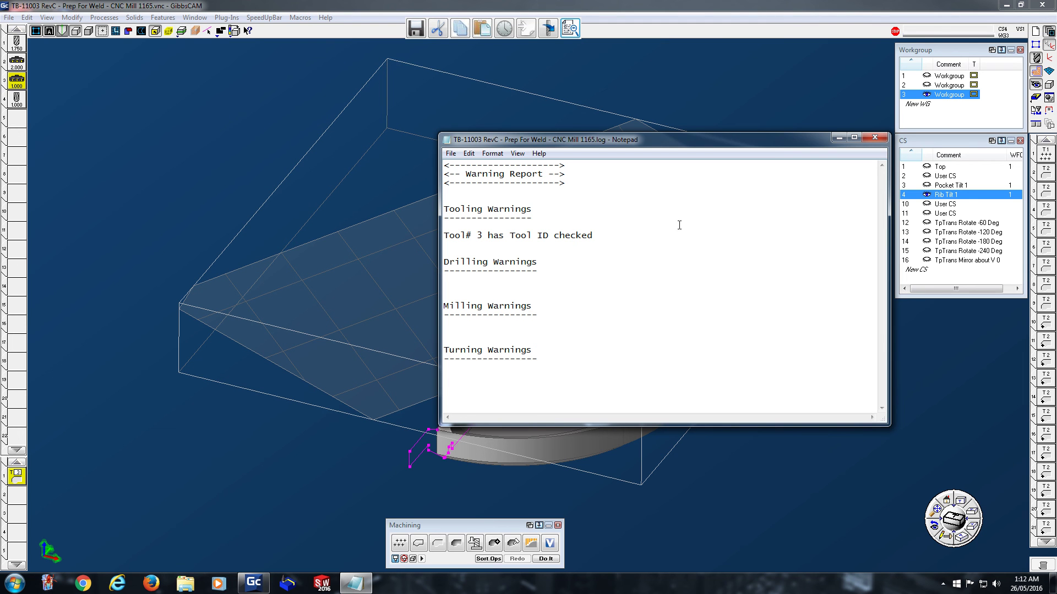
click(875, 137)
Step: Review the tool ID# used warning option in the Test profile's tooling settings and leave the profile without saving
click(572, 30)
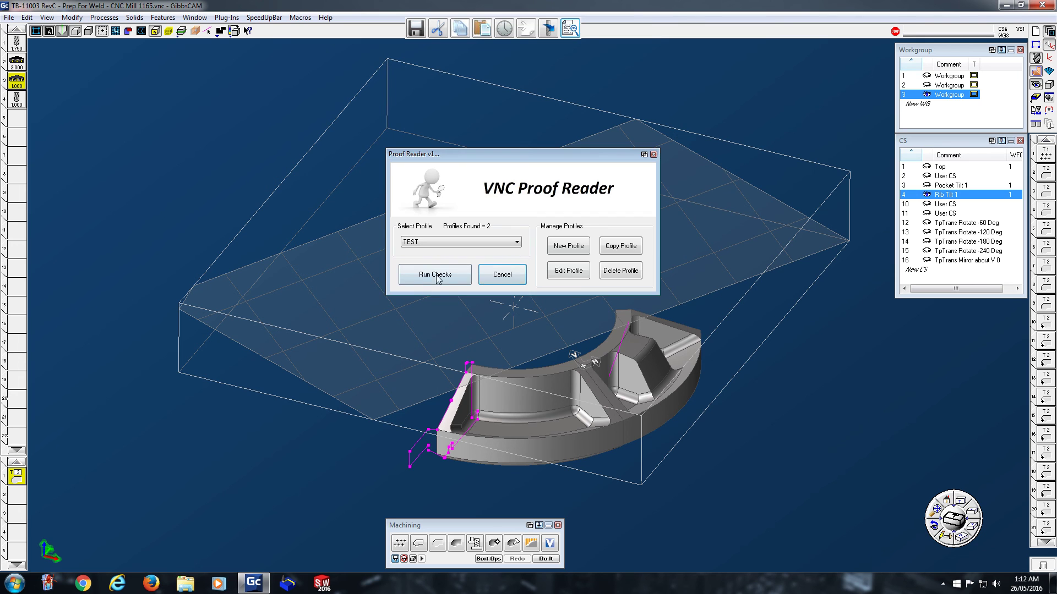
click(574, 273)
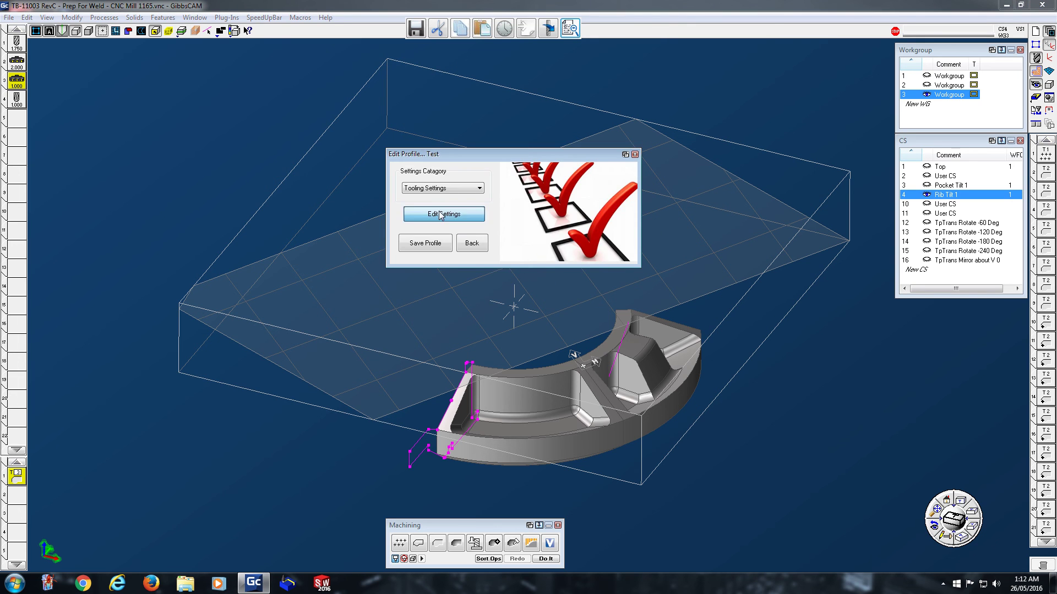
click(447, 225)
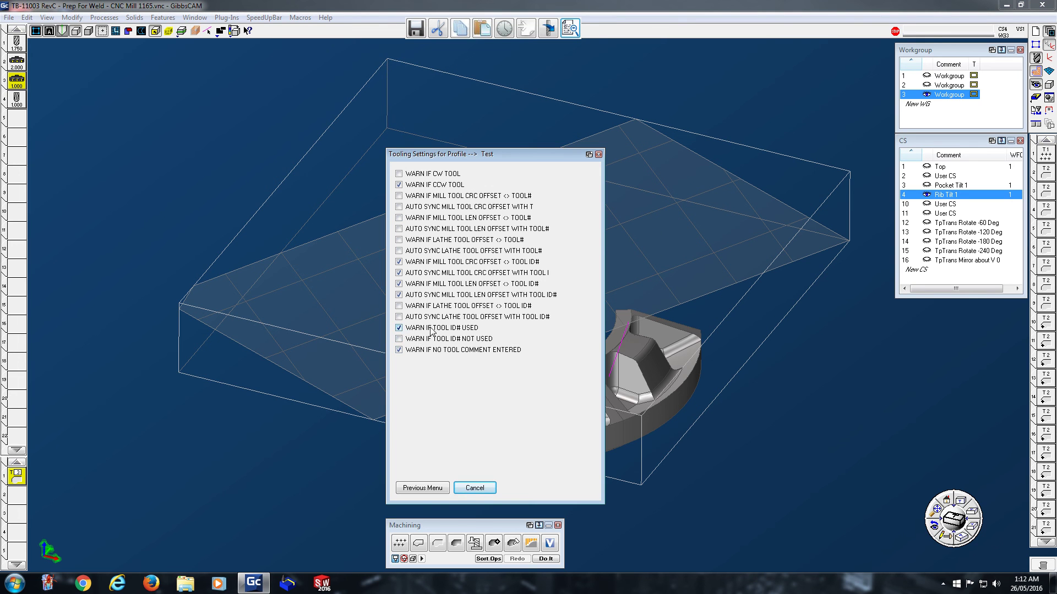
click(399, 328)
click(474, 489)
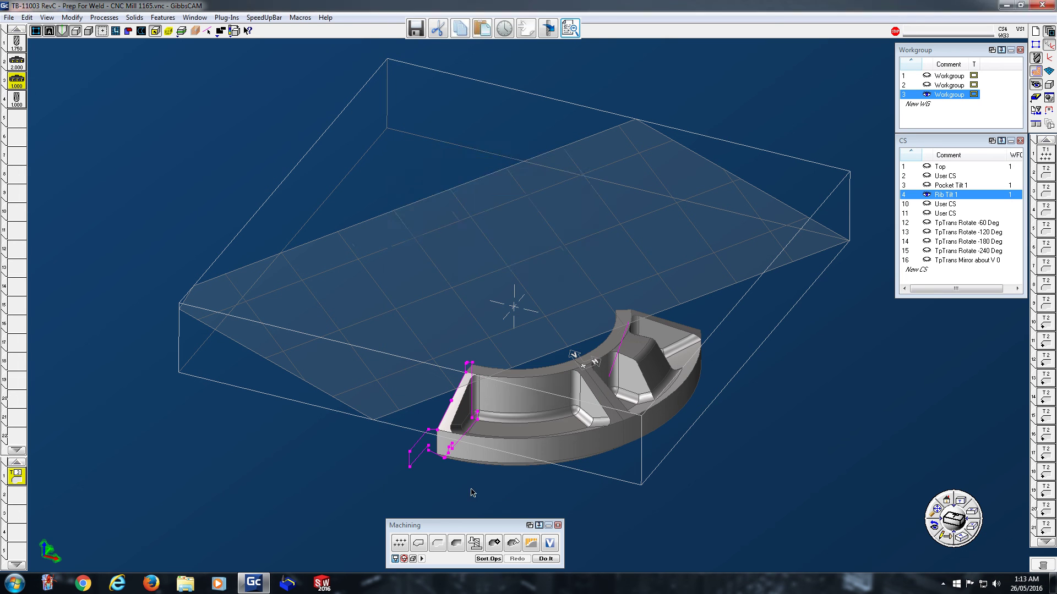
click(472, 244)
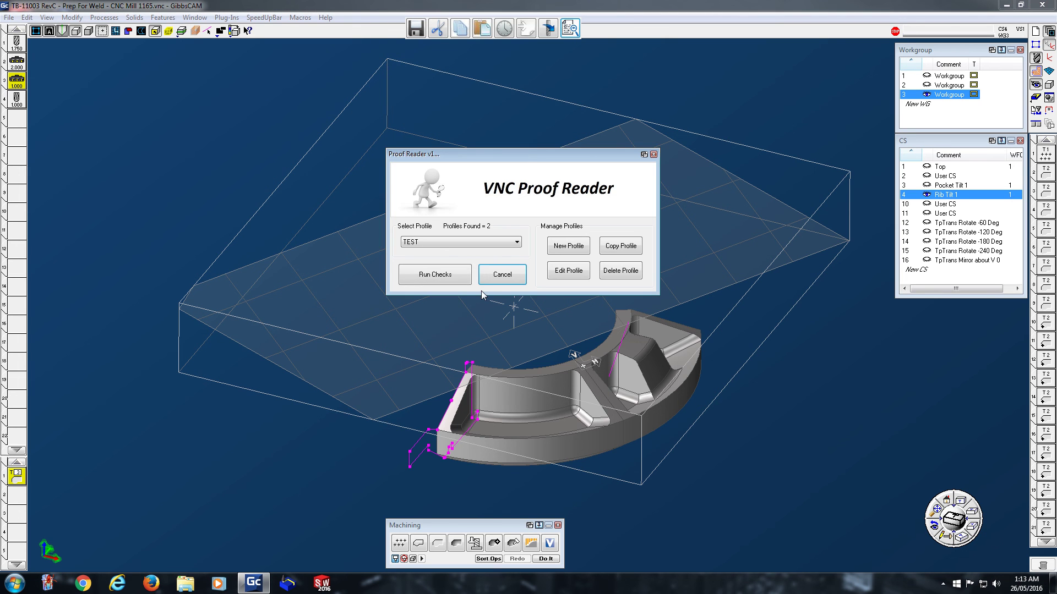